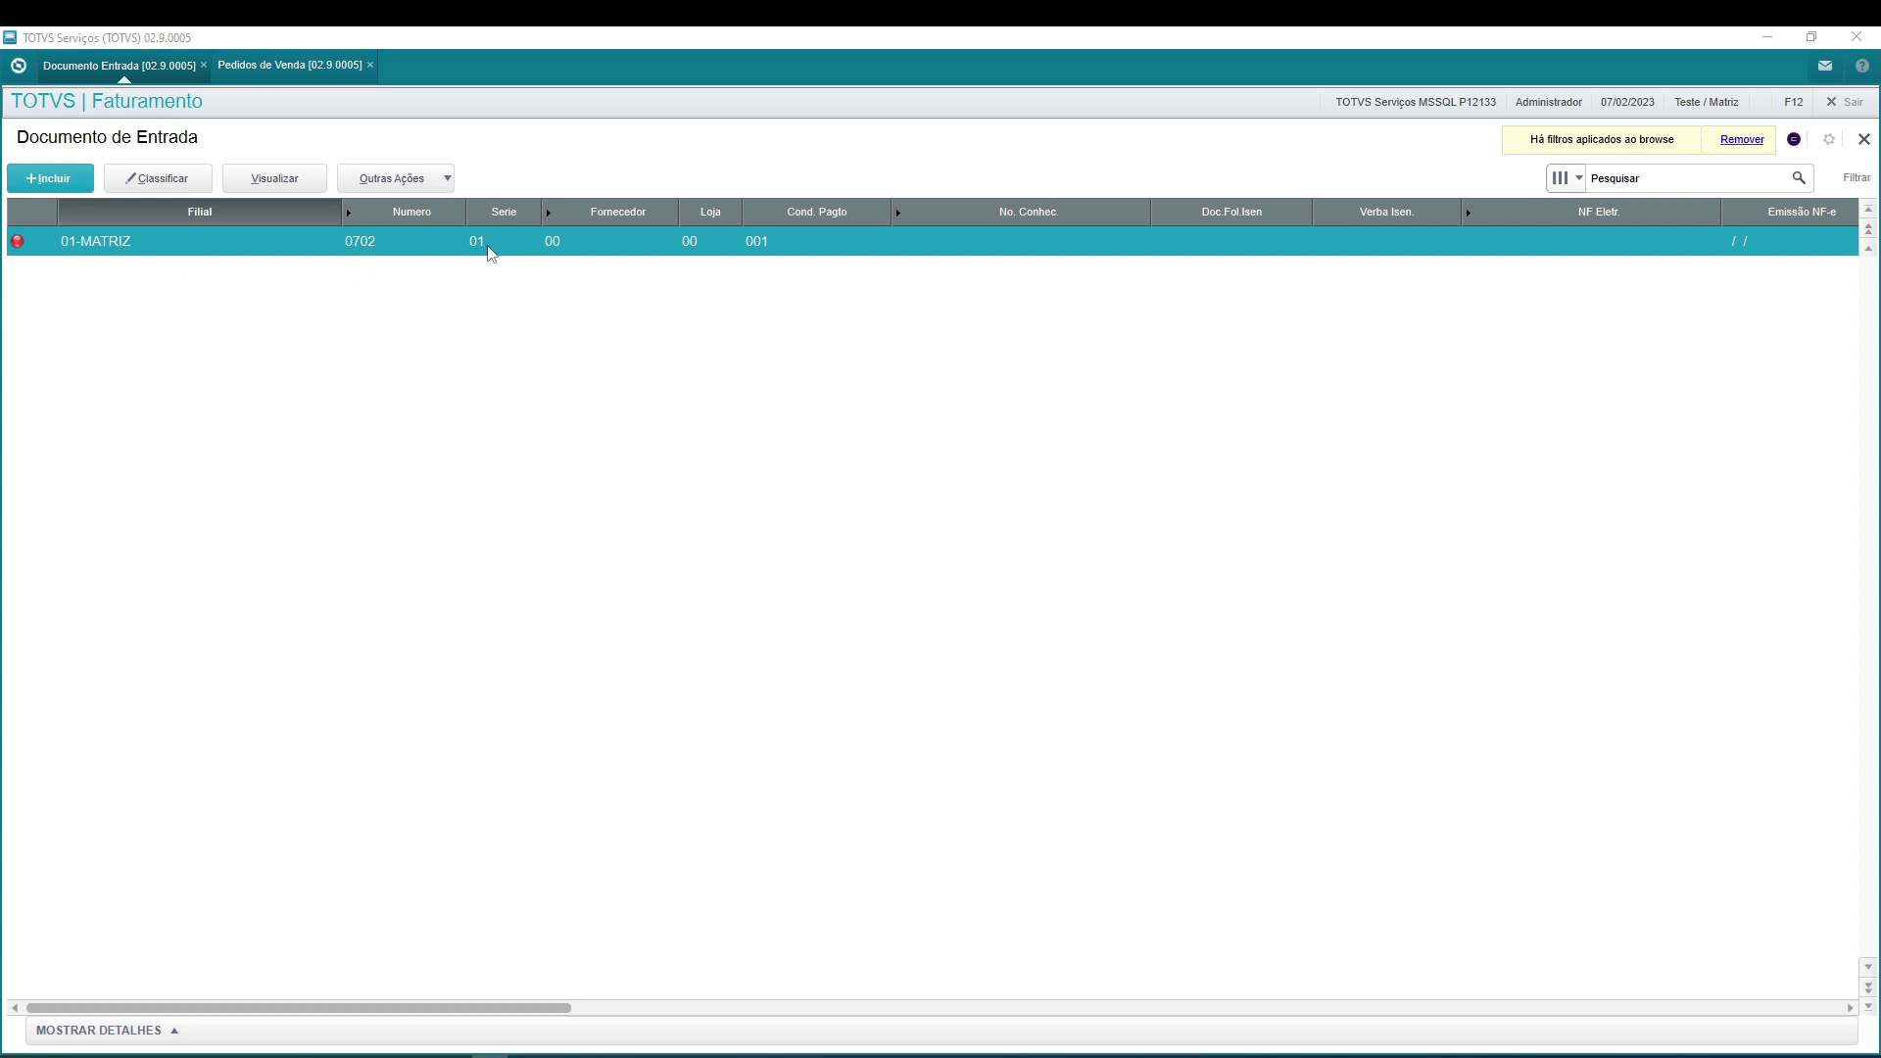
# Switch to the Pedidos de Venda routine and start Retornar for branch 01 (MATRIZ).
pyautogui.click(294, 66)
pyautogui.click(378, 193)
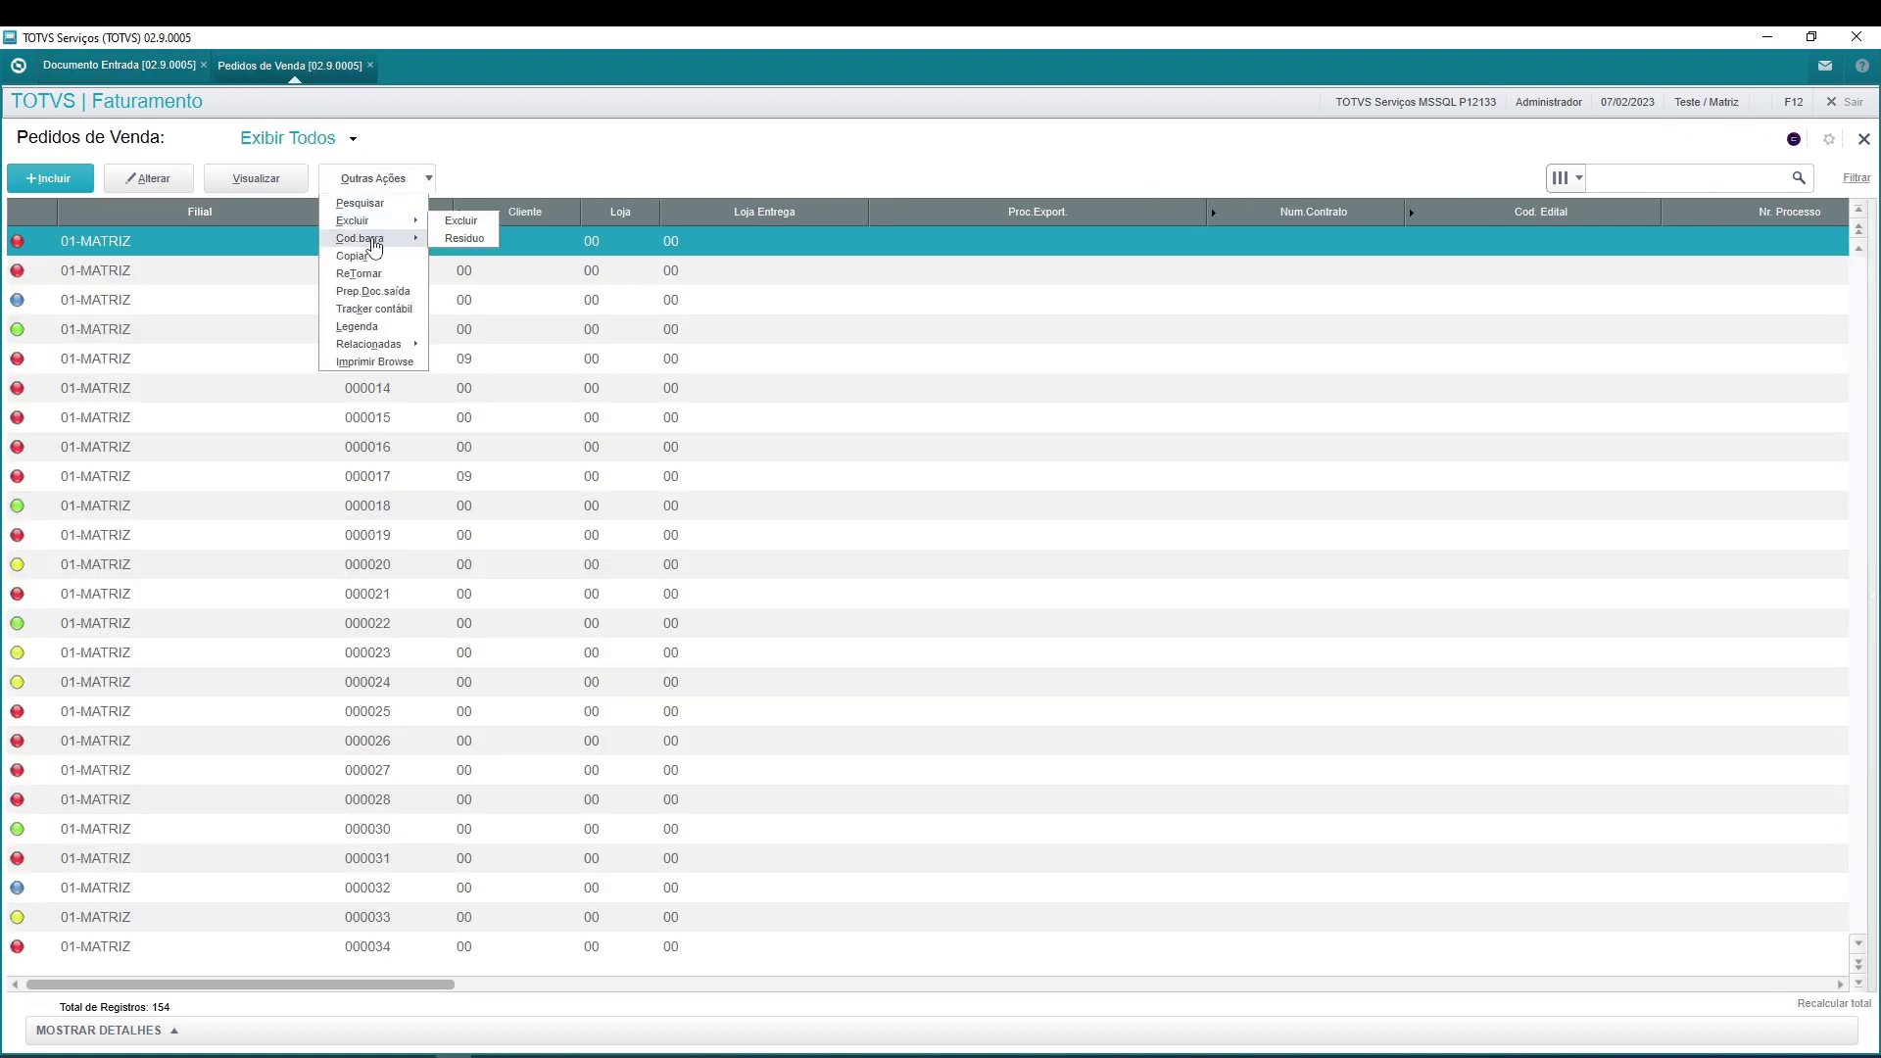
pyautogui.click(375, 289)
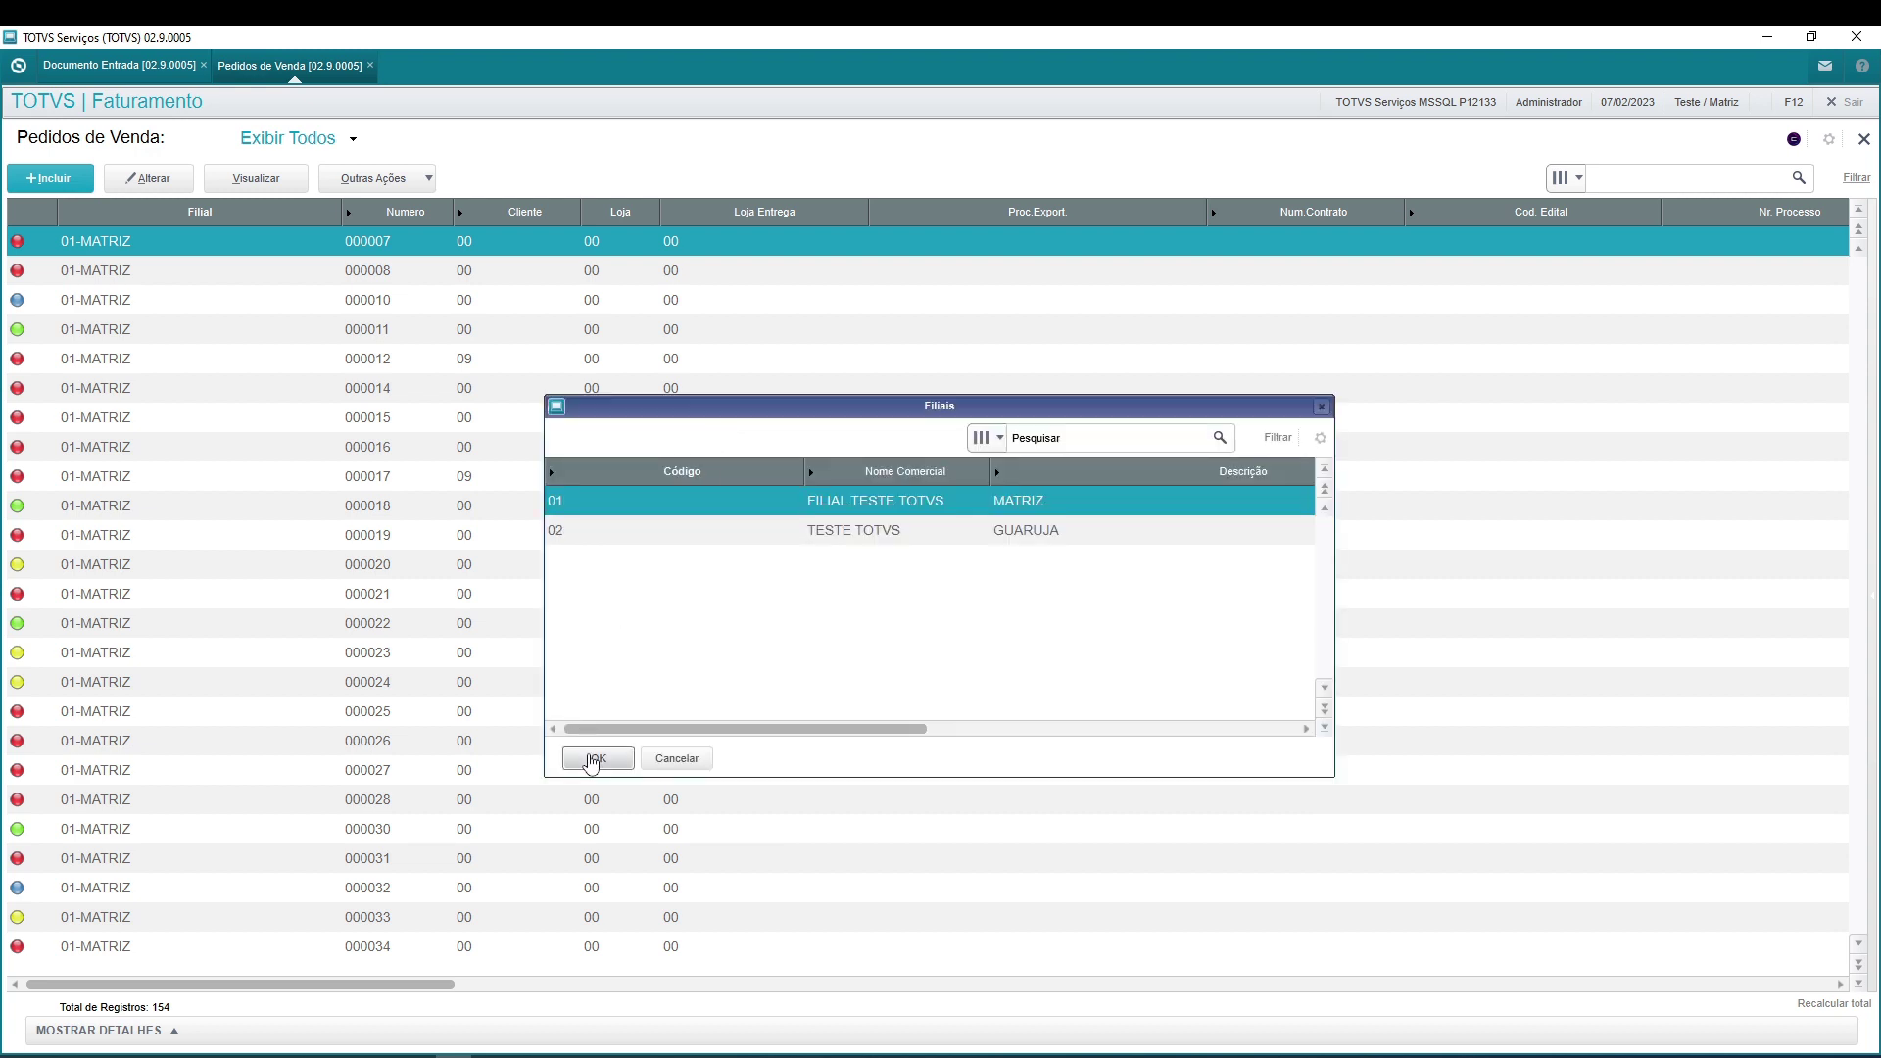
pyautogui.click(586, 758)
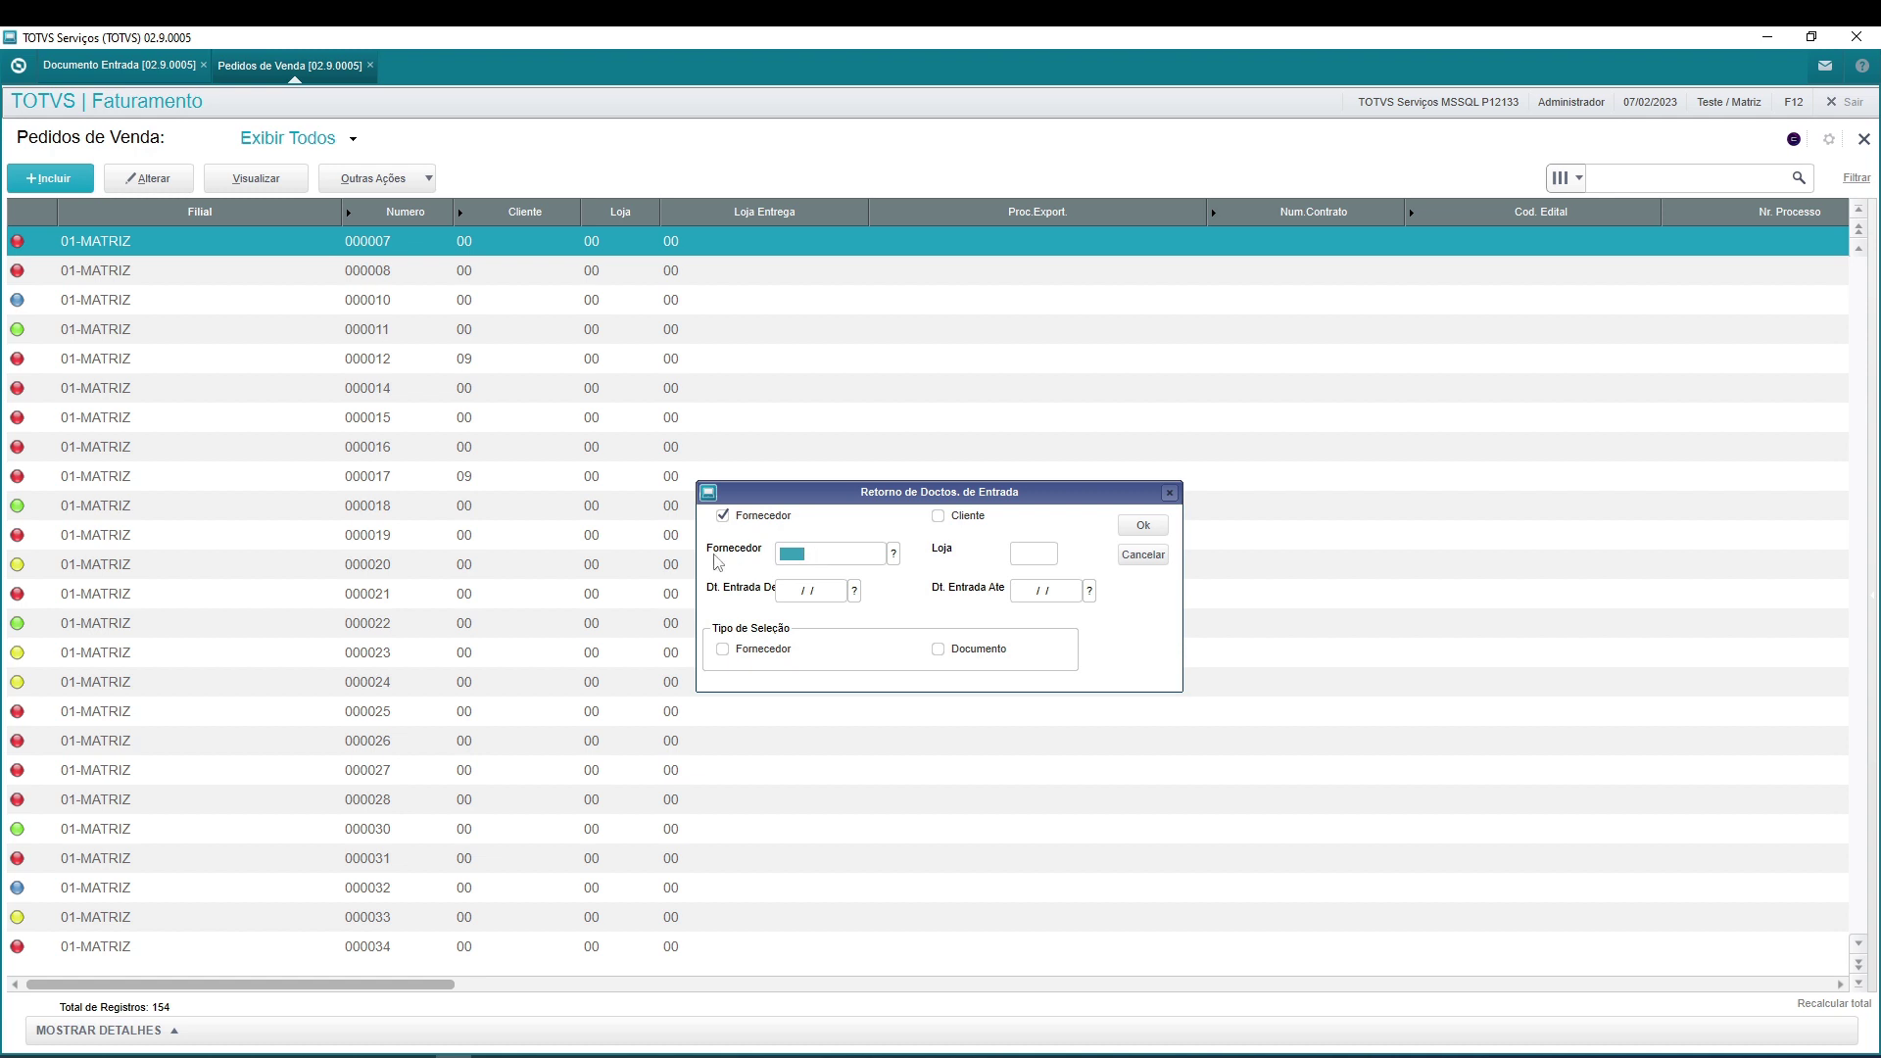
# Choose the supplier PADRAO for the return and set both the start and end entry dates to 07/02/2023.
pyautogui.press('F3')
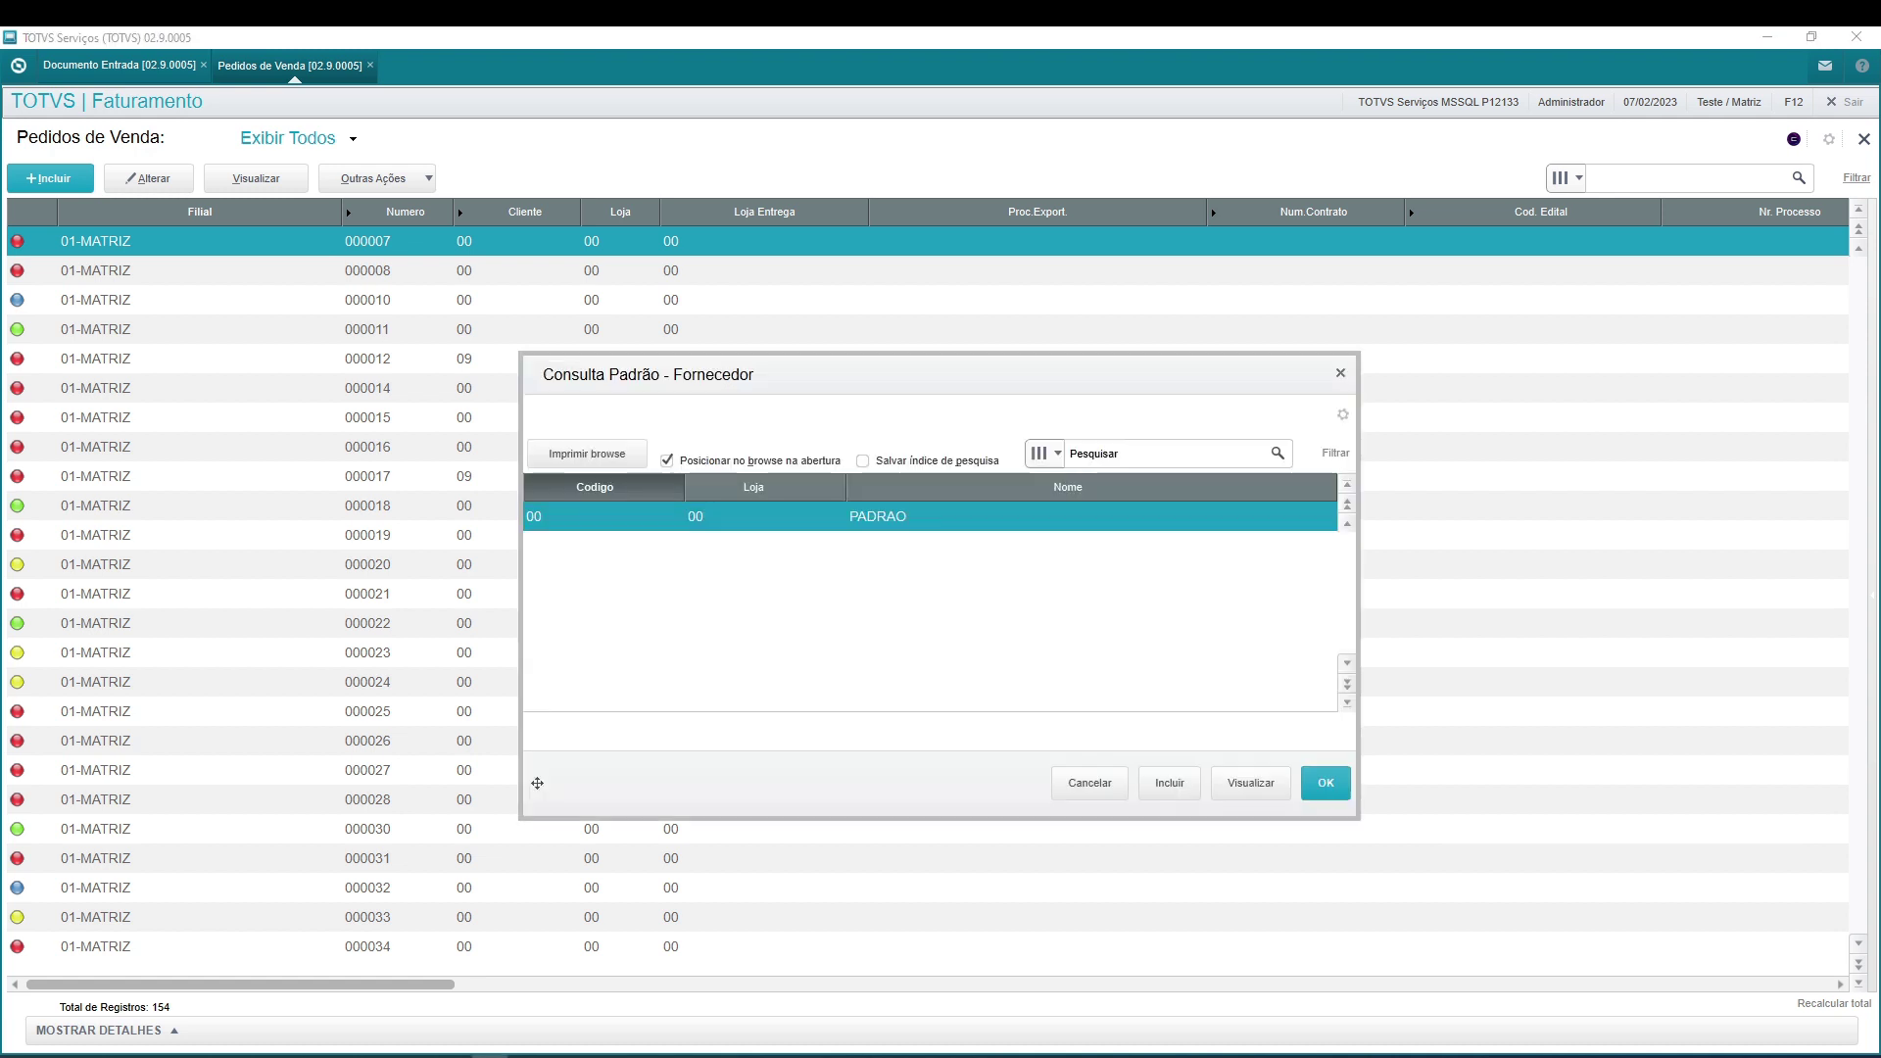
pyautogui.click(1325, 782)
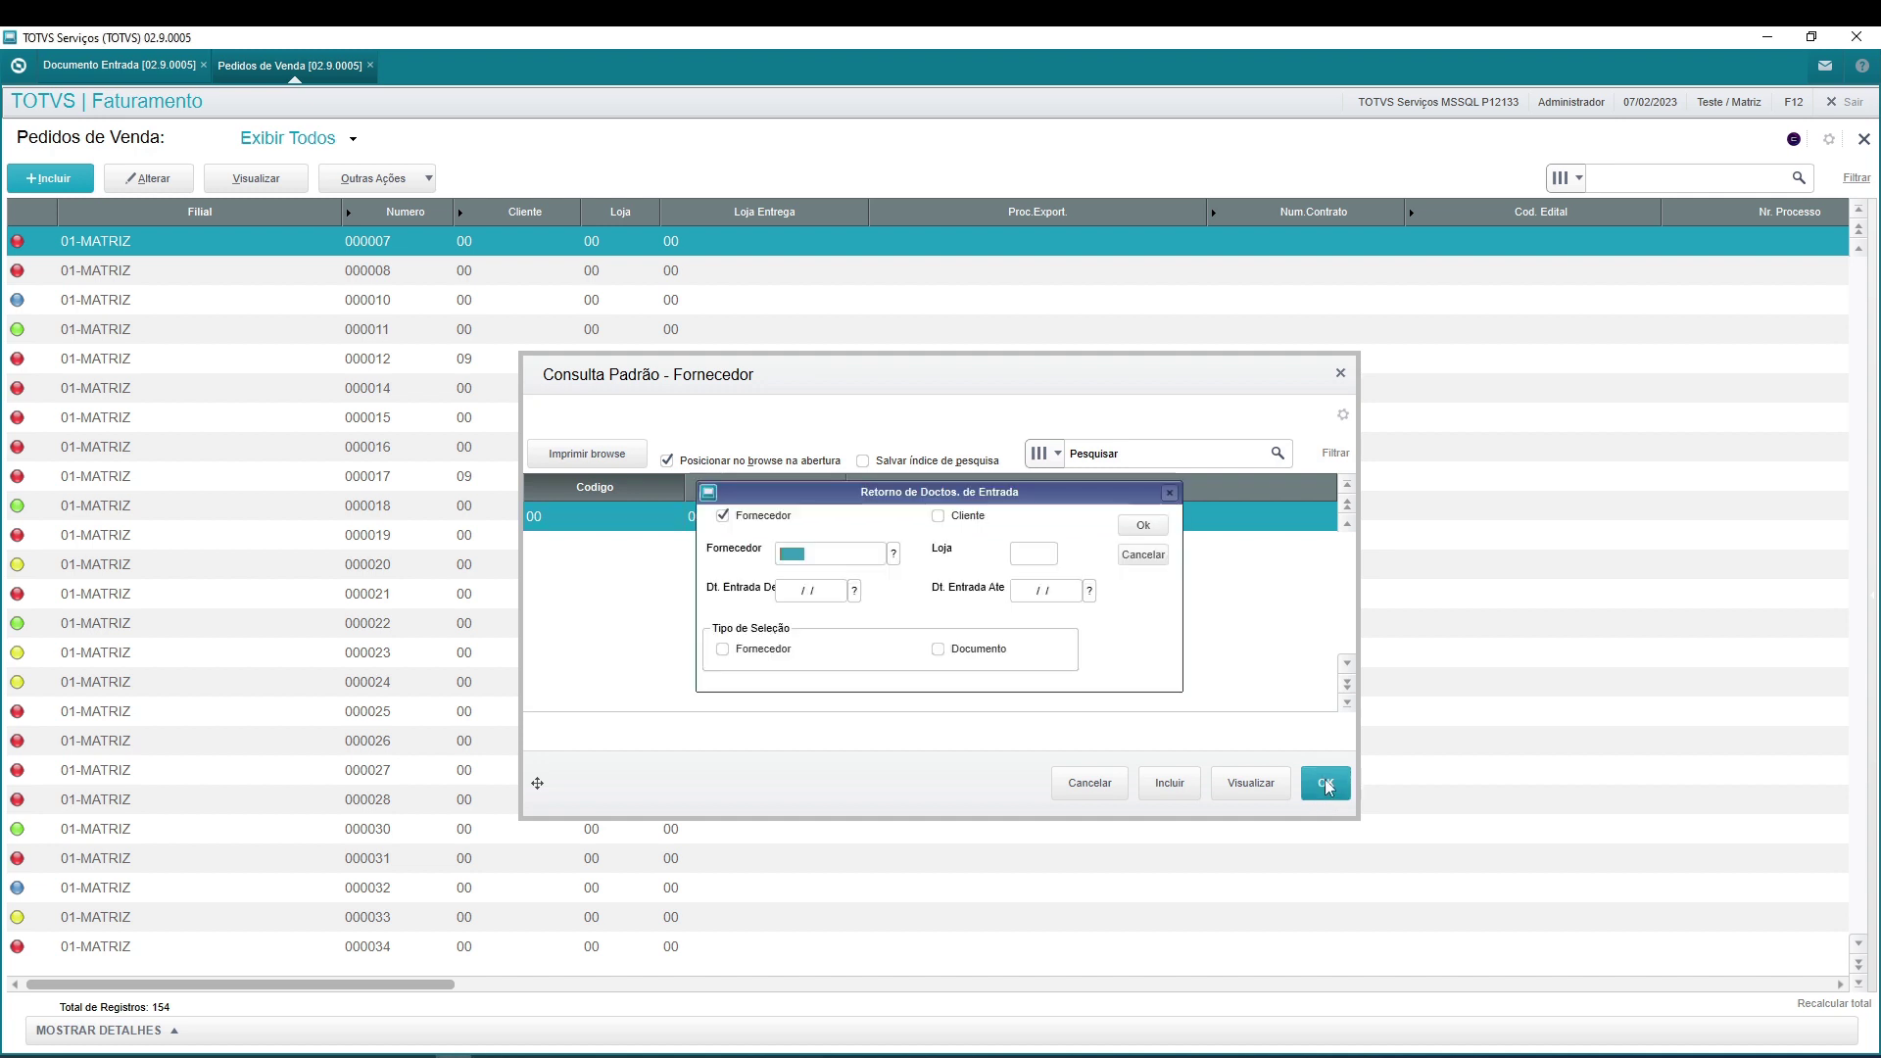
pyautogui.click(829, 592)
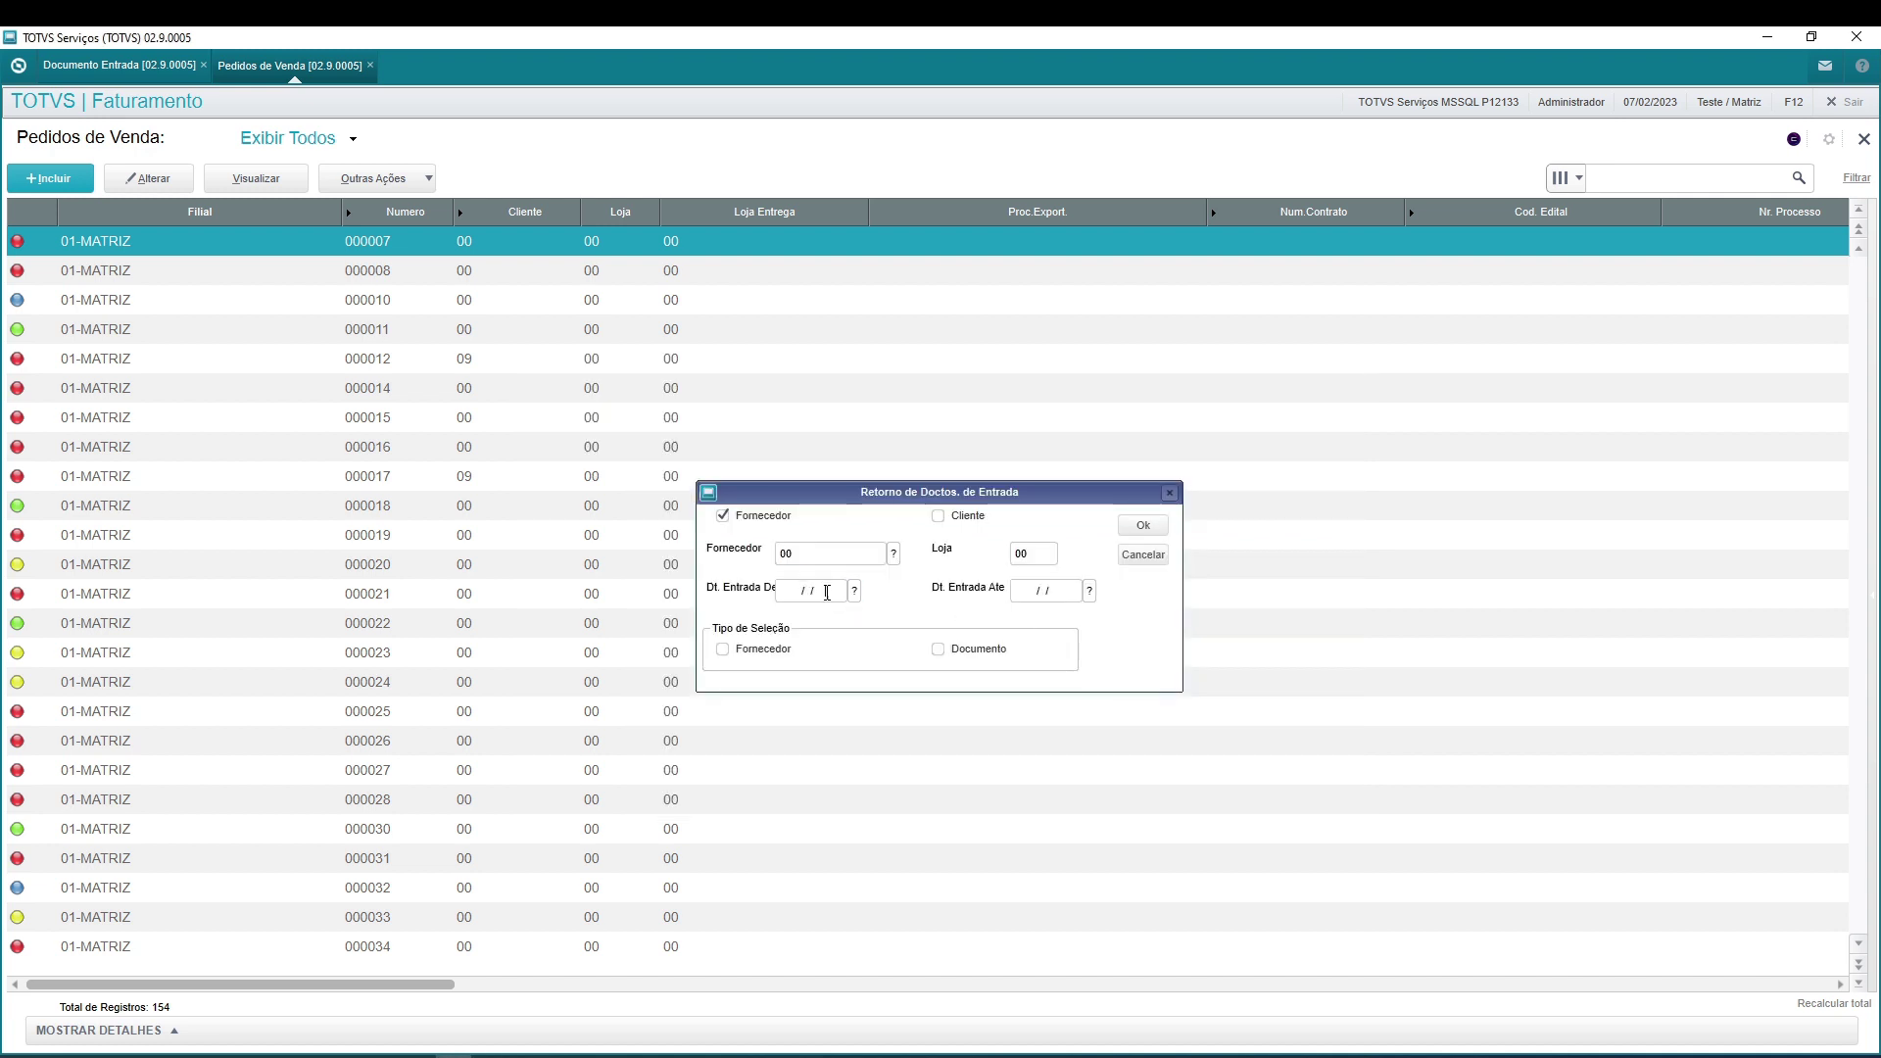
pyautogui.press('F3')
pyautogui.press('Return')
pyautogui.press('Tab')
pyautogui.press('F3')
pyautogui.press('Return')
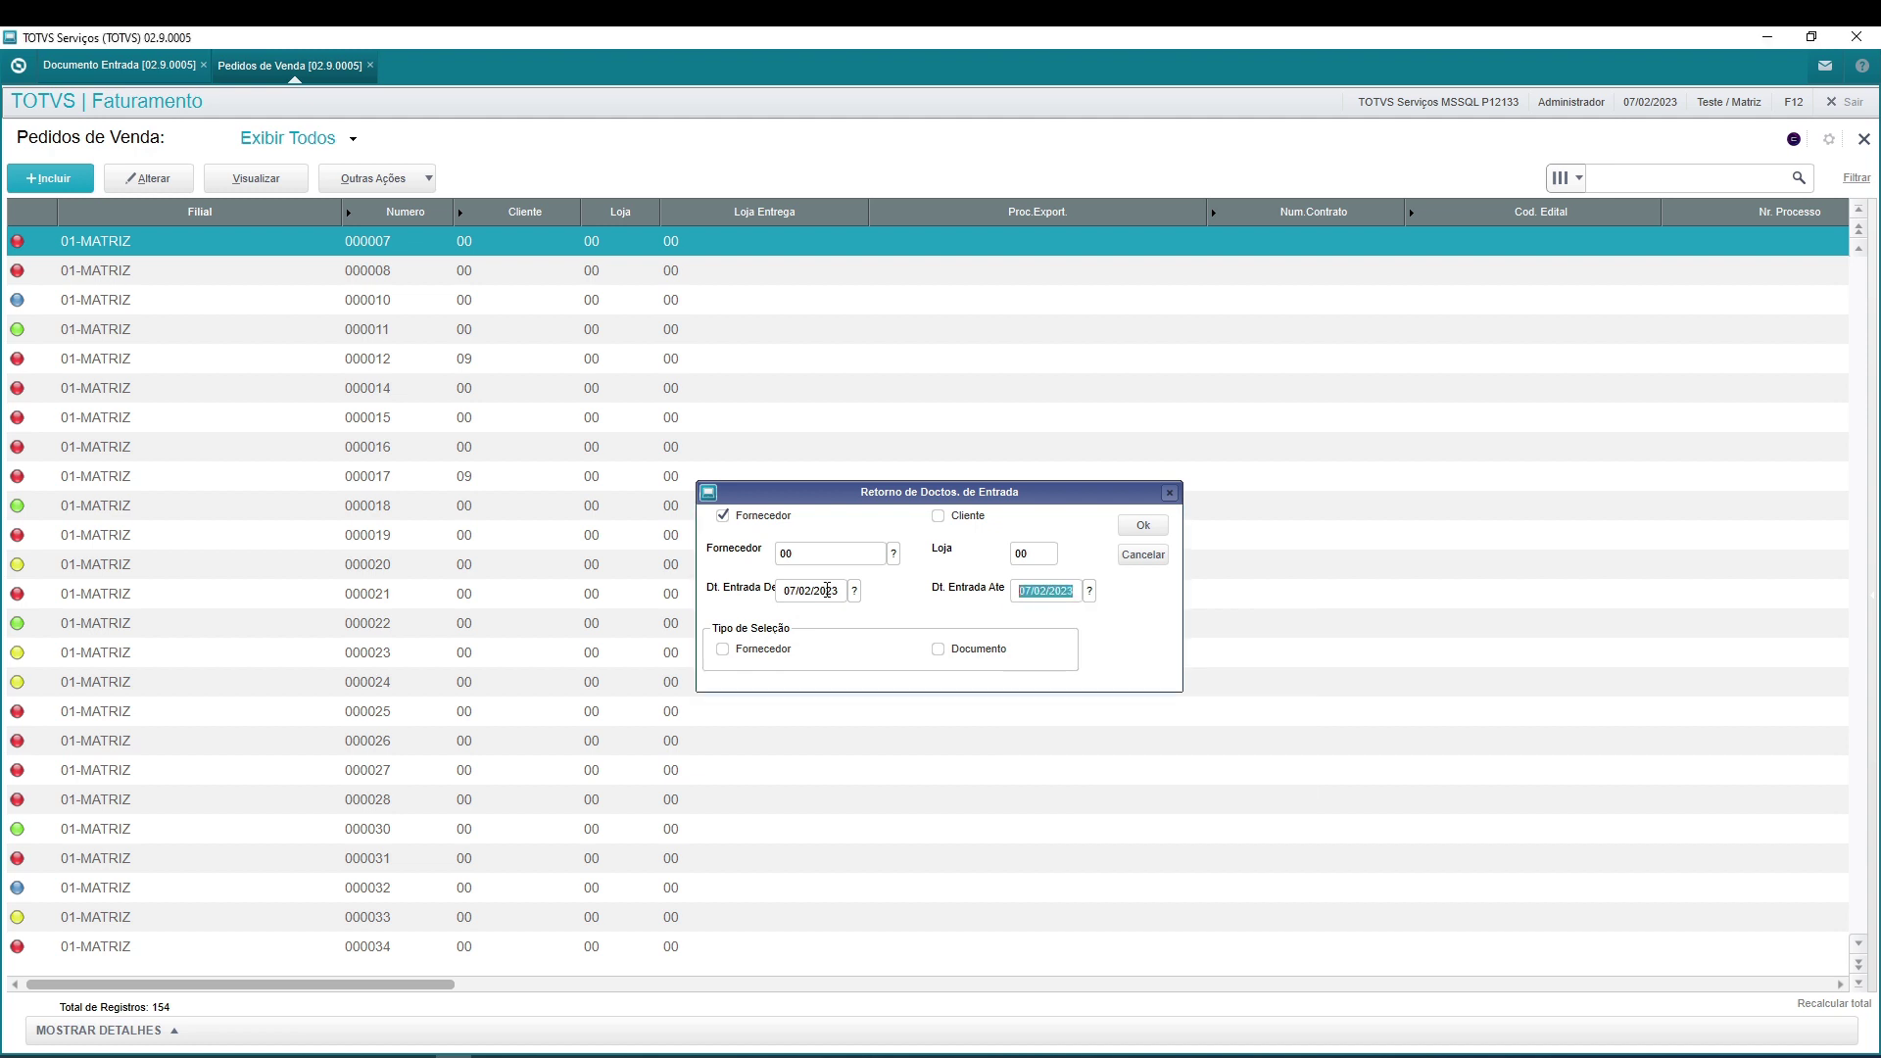
# Search for returnable entry documents with Documento as the selection type, and close the resulting list.
pyautogui.click(936, 649)
pyautogui.click(1143, 526)
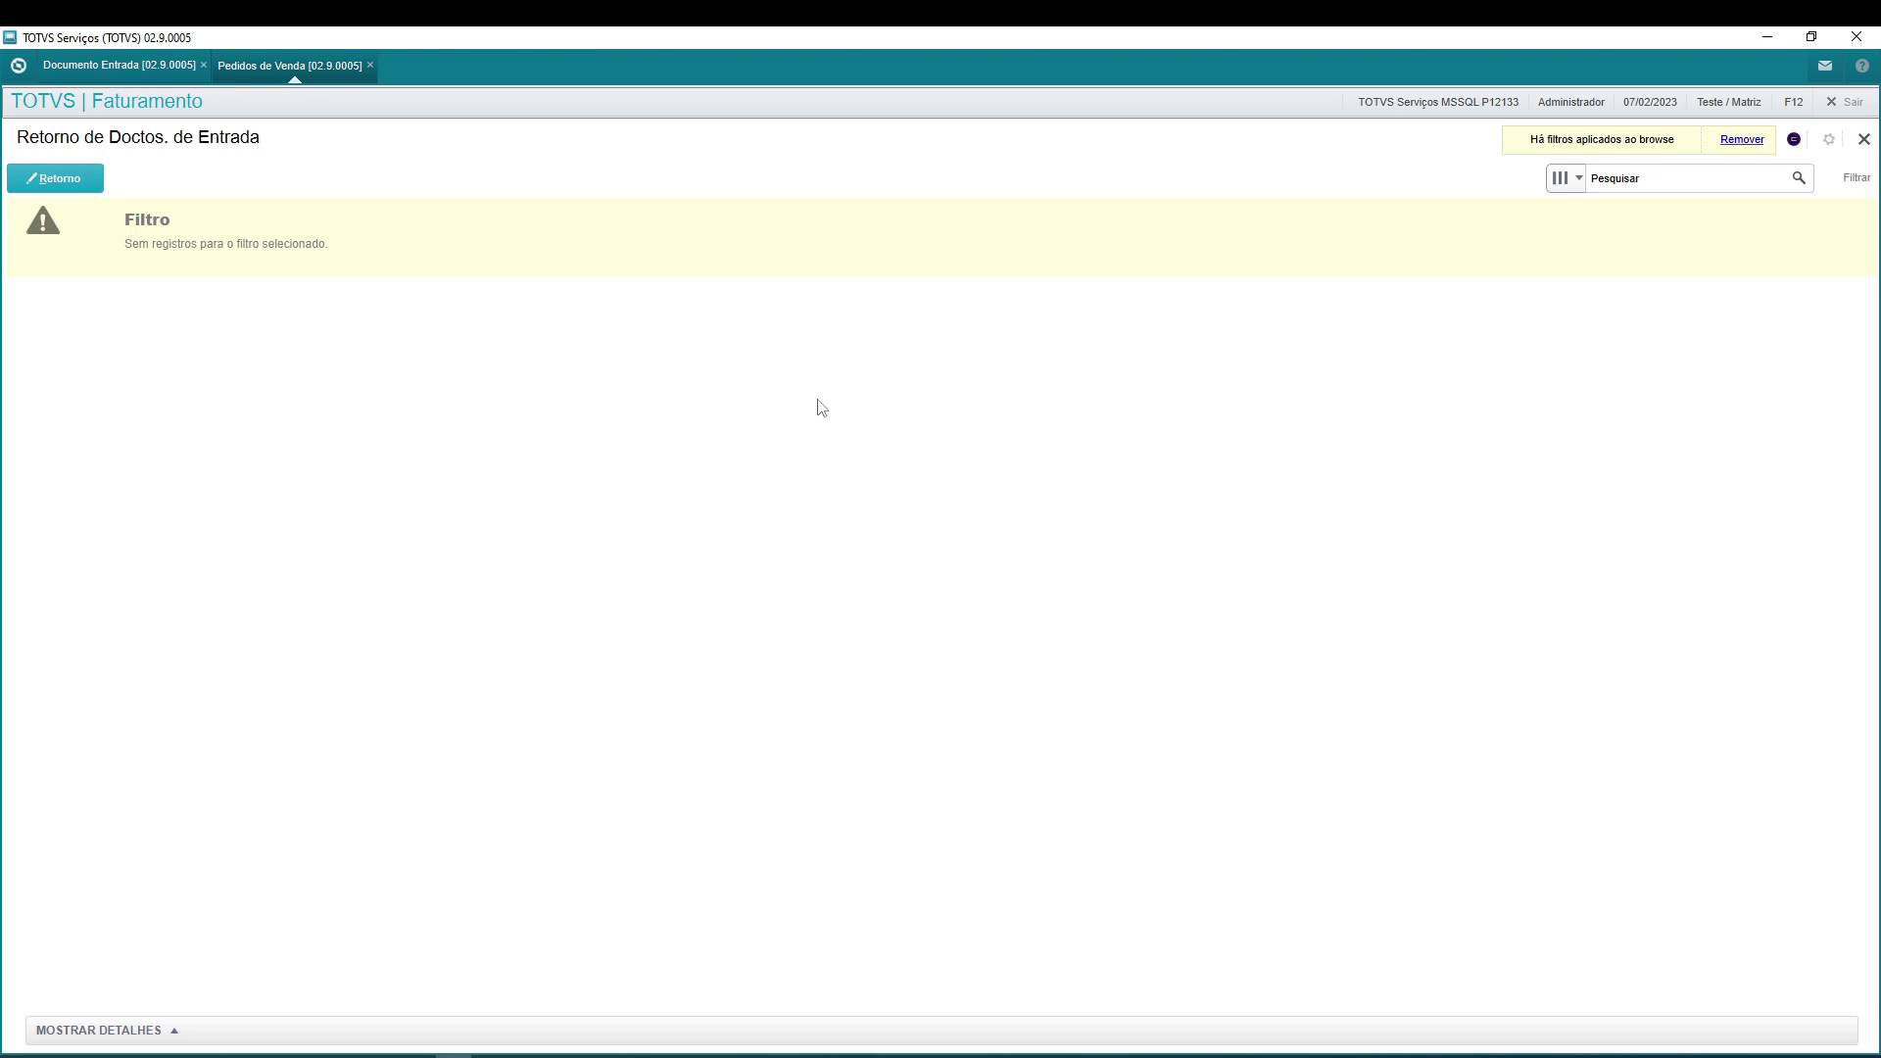
pyautogui.click(1864, 139)
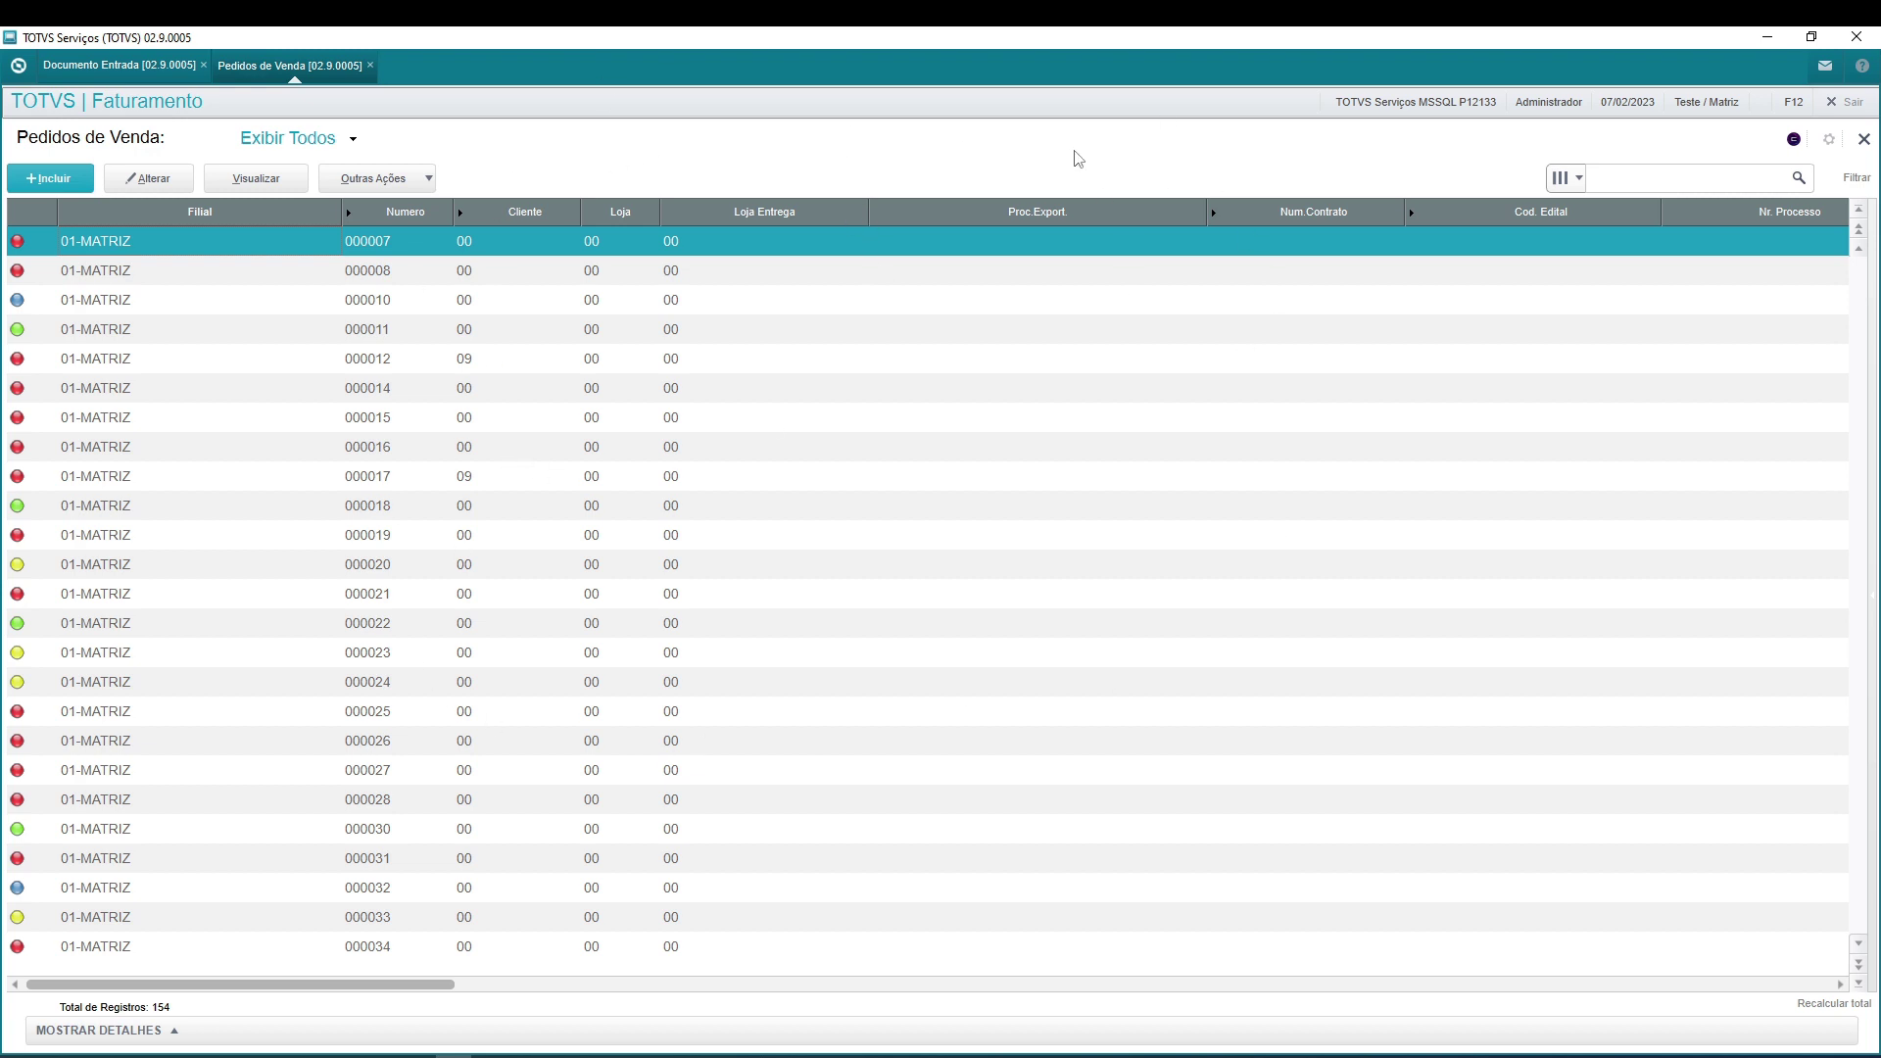
# Add a relationship to table SC6 (Itens dos Pedidos de Venda) in the sales order filters, using the second C5_NUM link.
pyautogui.click(1864, 186)
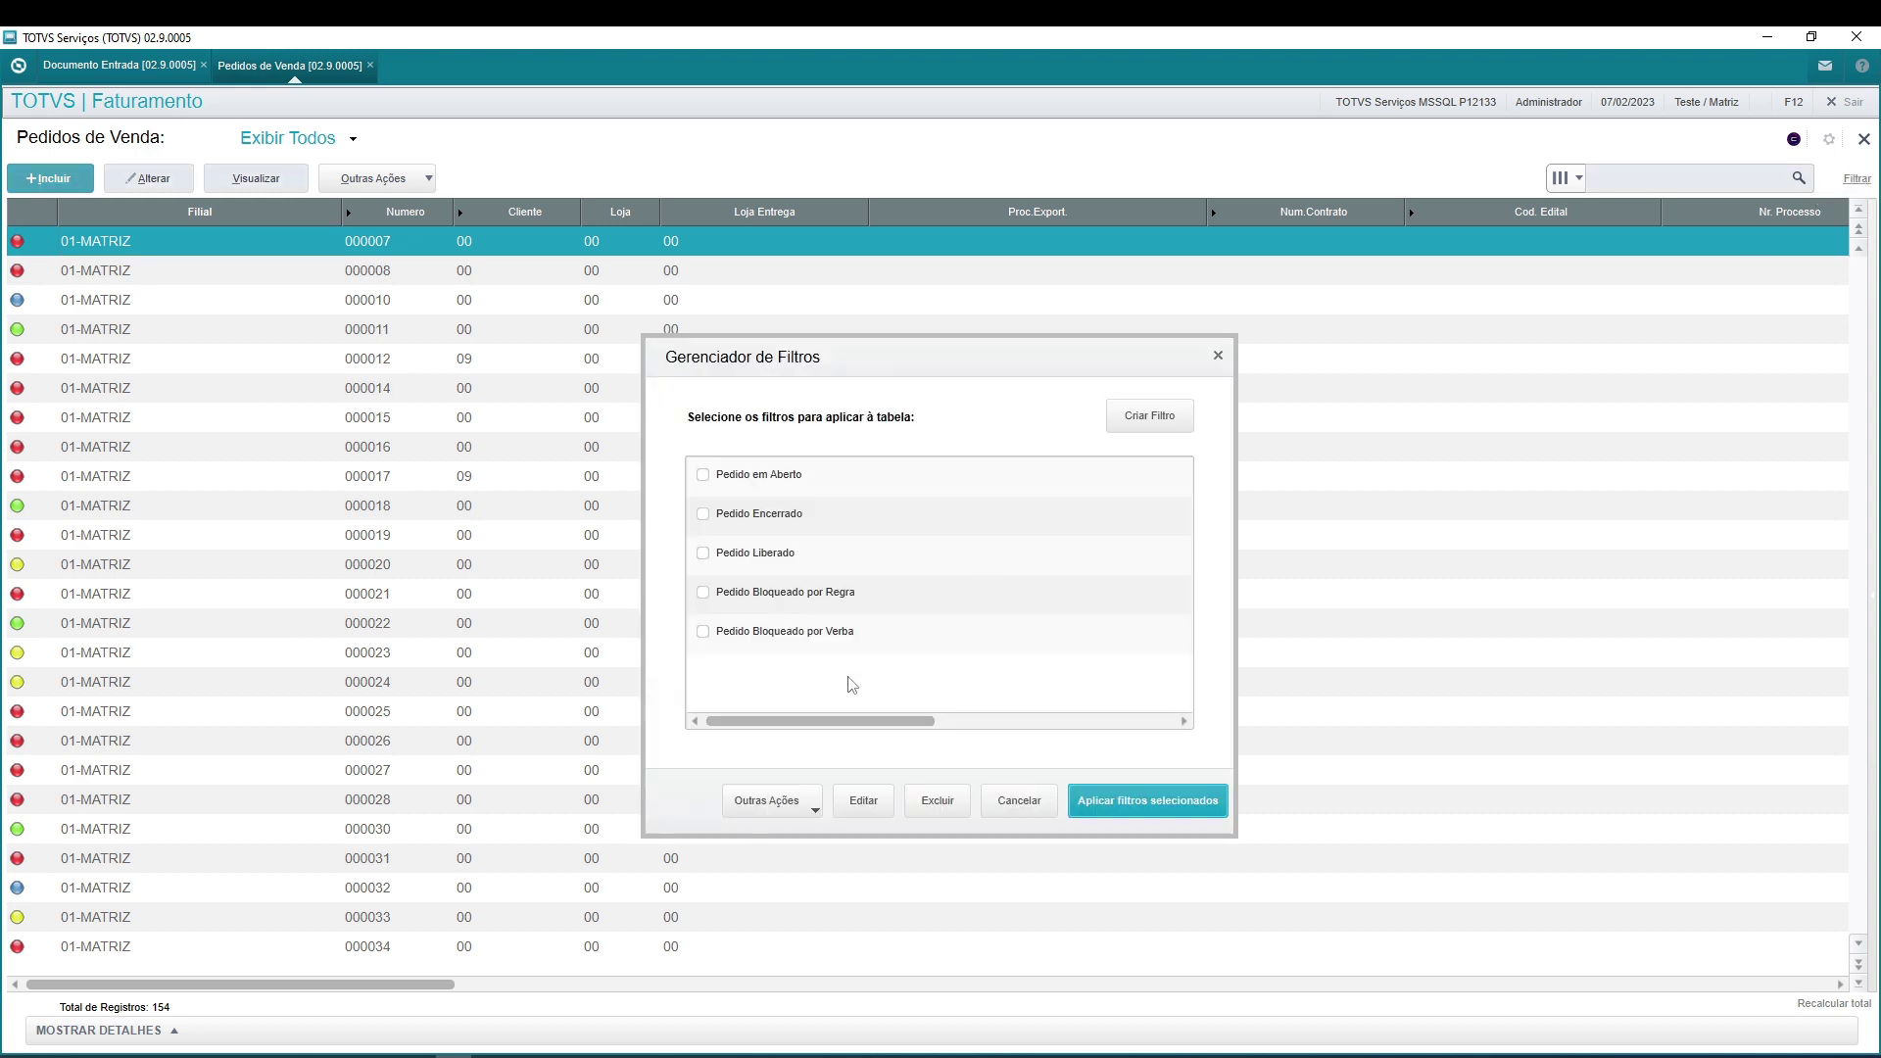
pyautogui.click(756, 808)
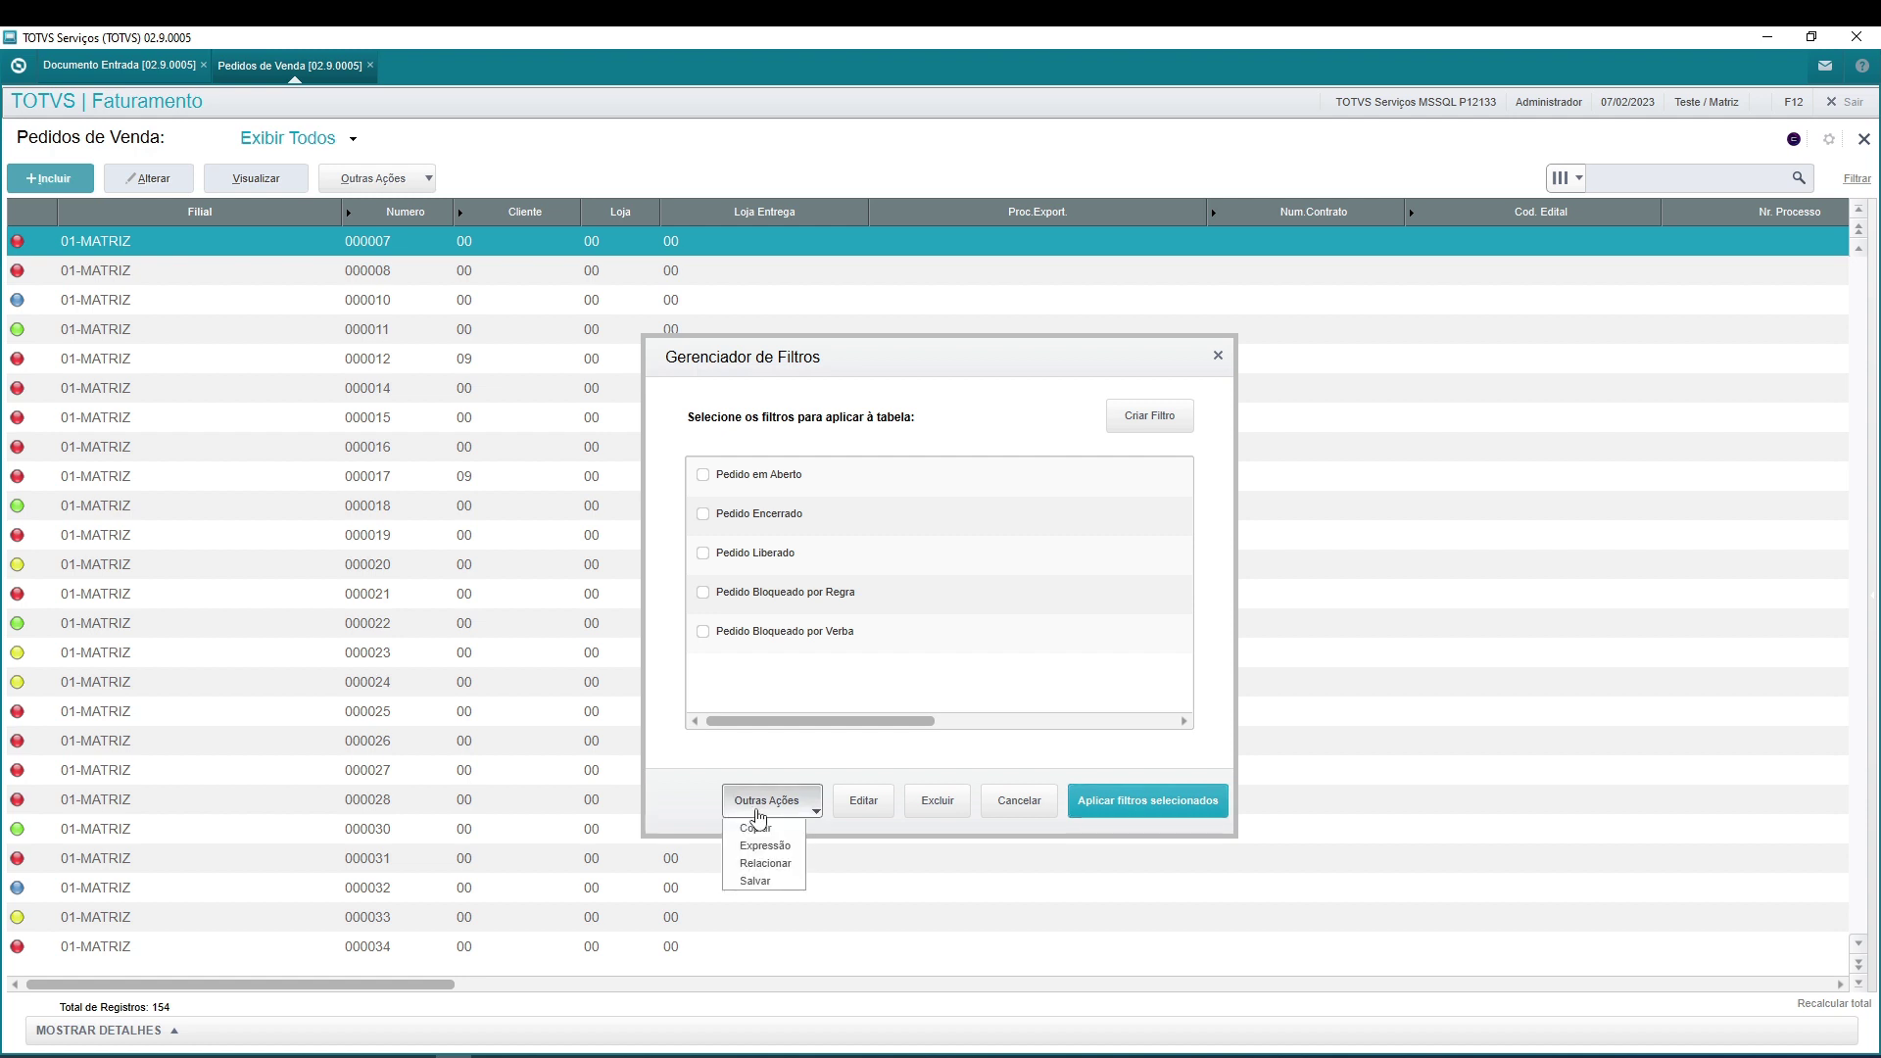
pyautogui.click(778, 869)
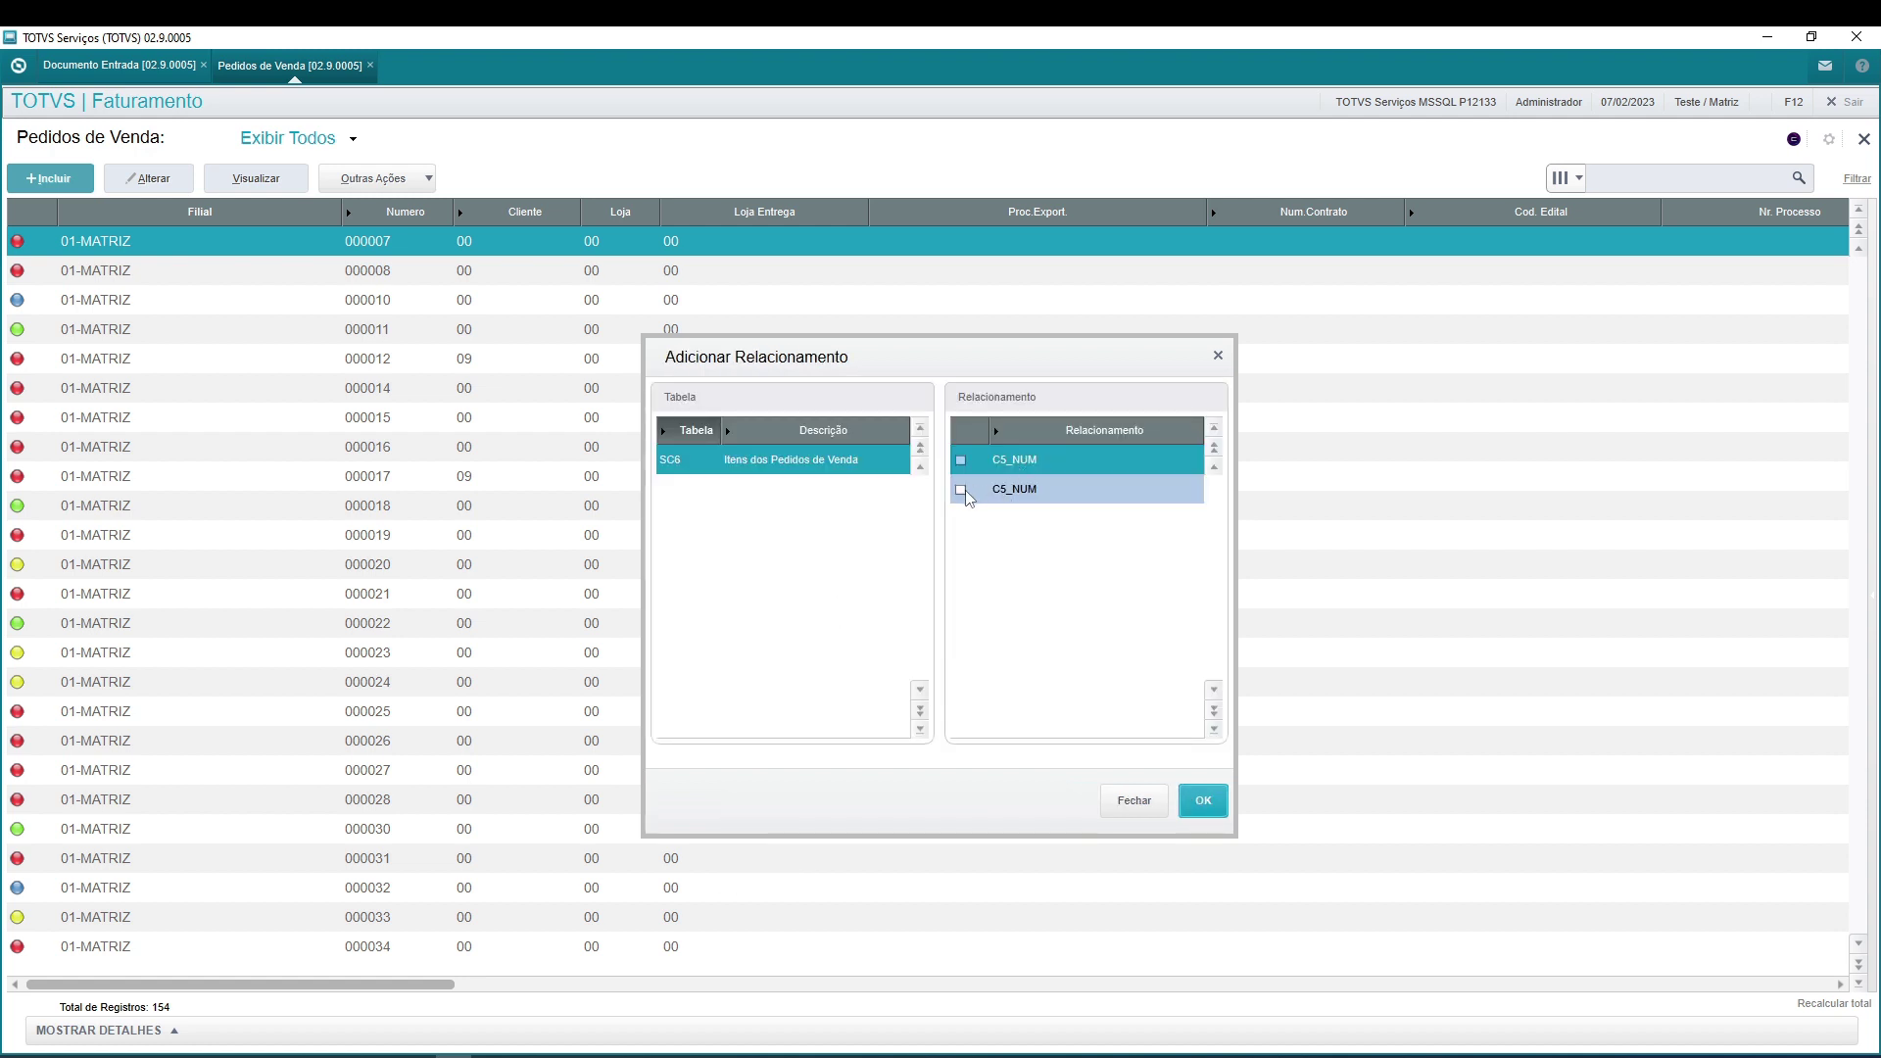
pyautogui.click(964, 491)
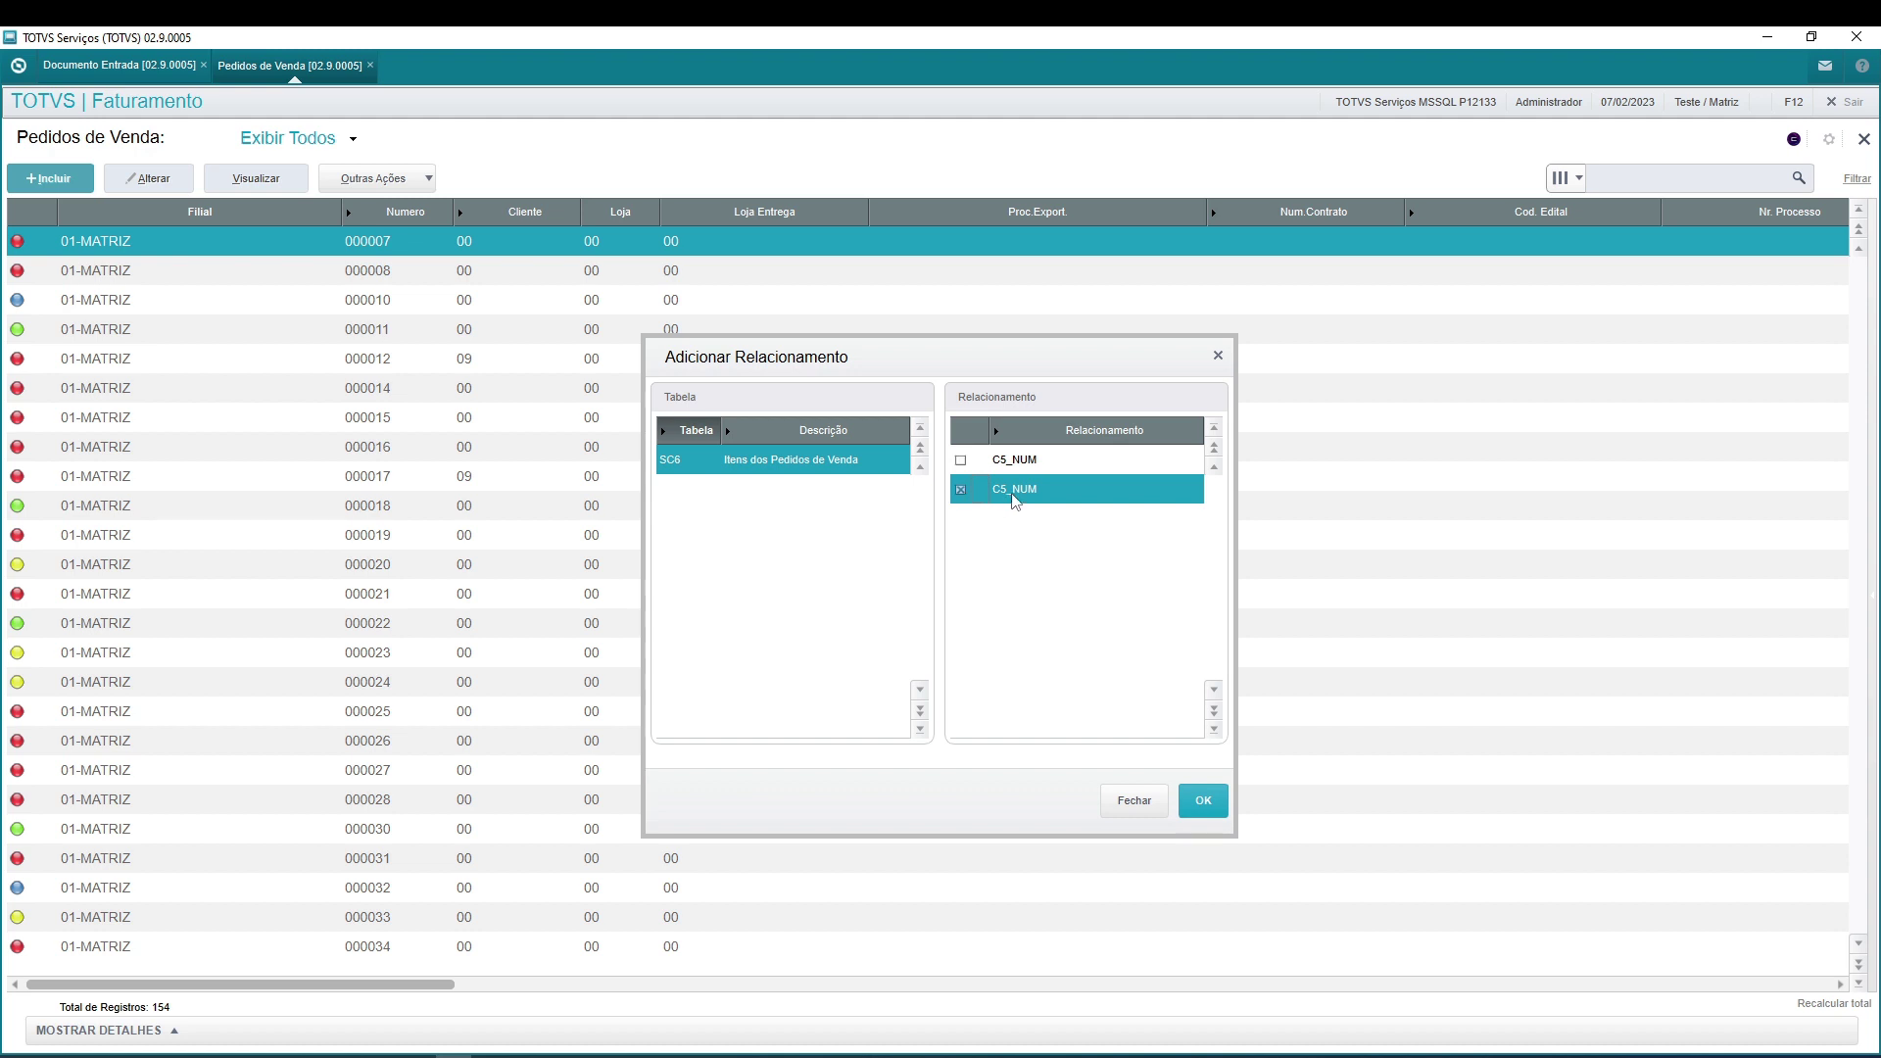
pyautogui.click(1203, 801)
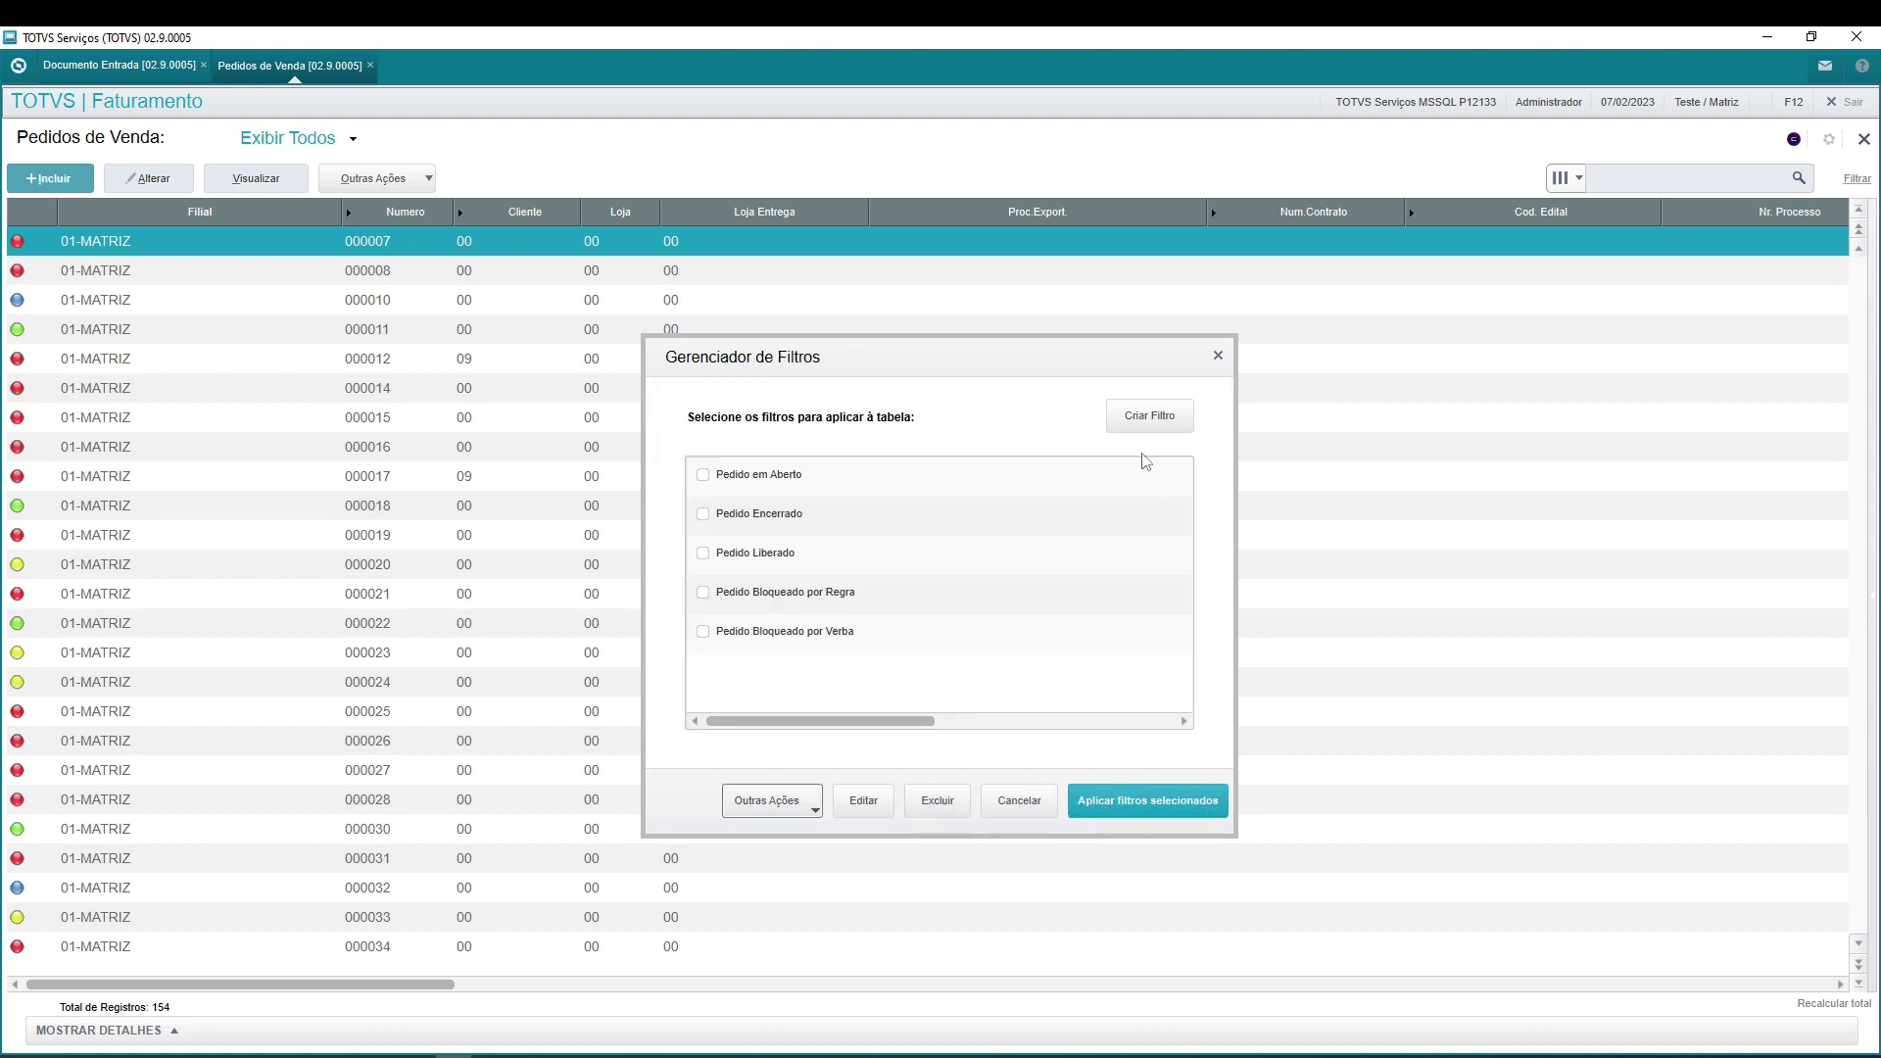
# Start a new filter based on table SC6, Itens dos Pedidos de Venda.
pyautogui.click(1136, 419)
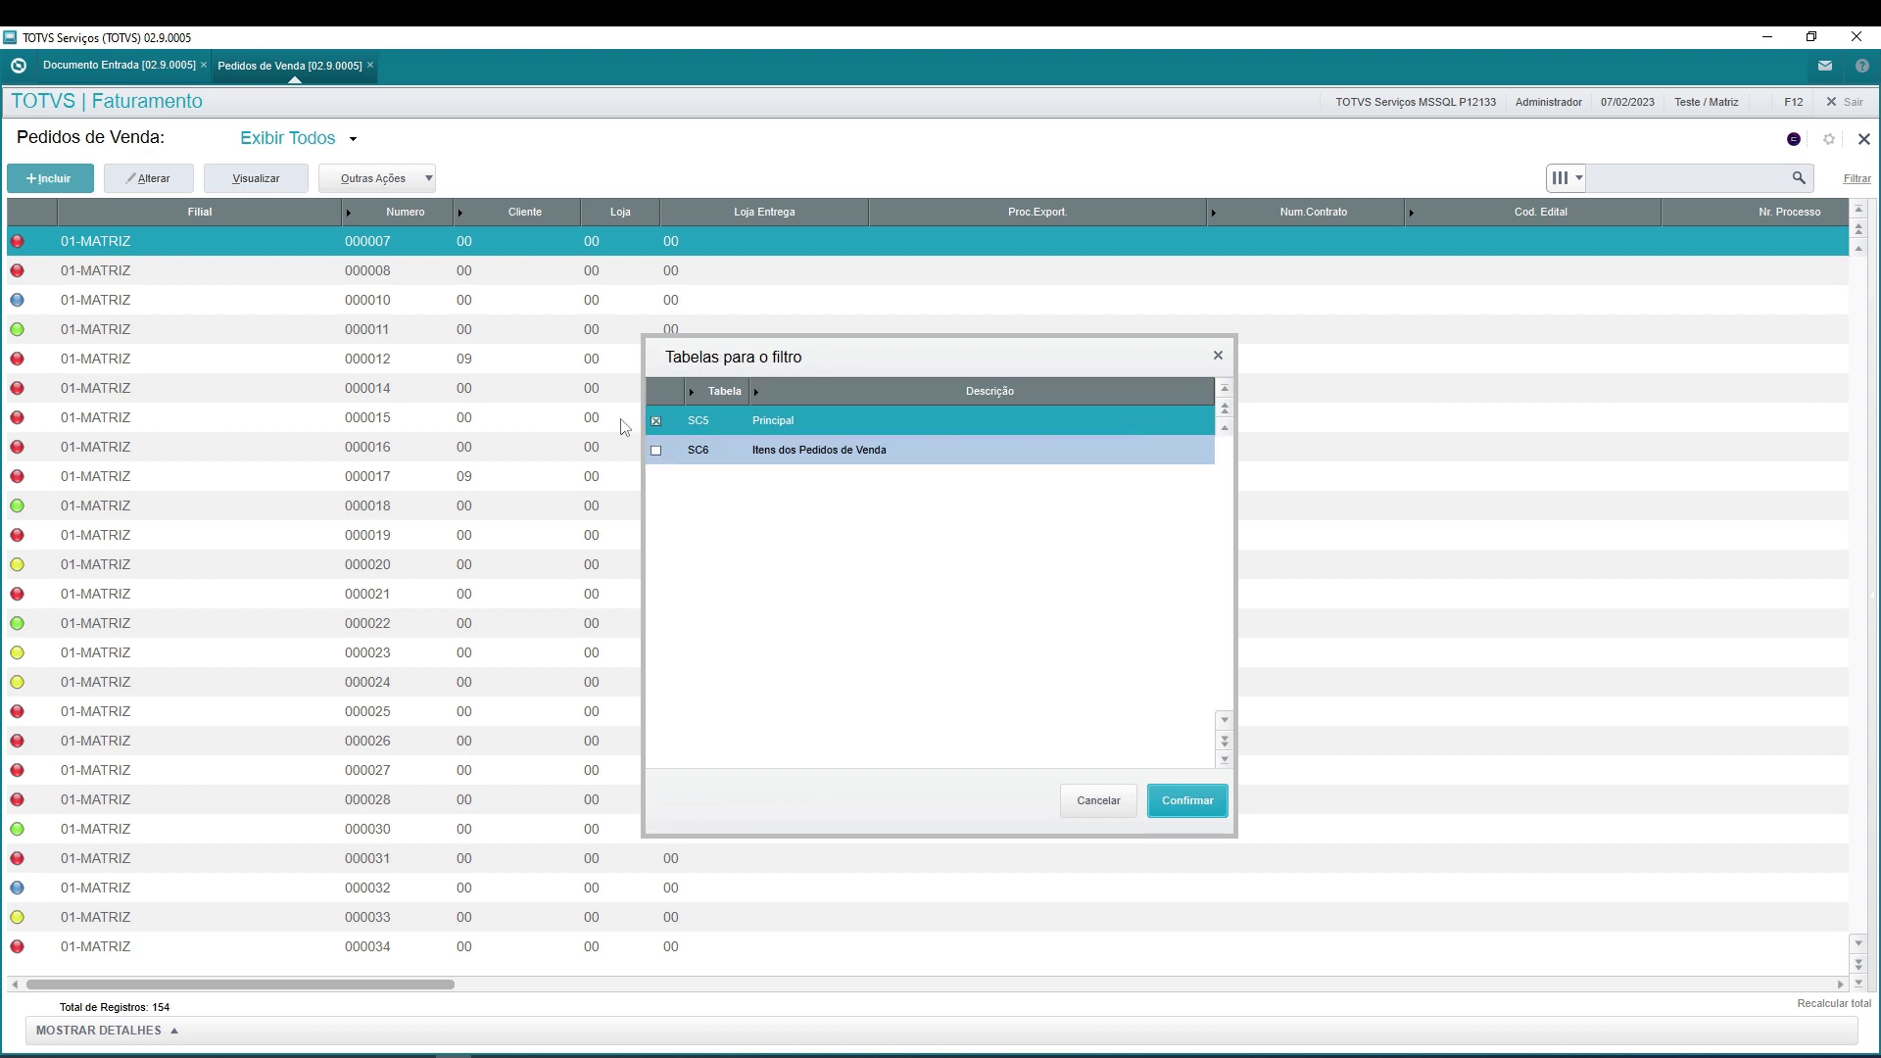
pyautogui.click(657, 452)
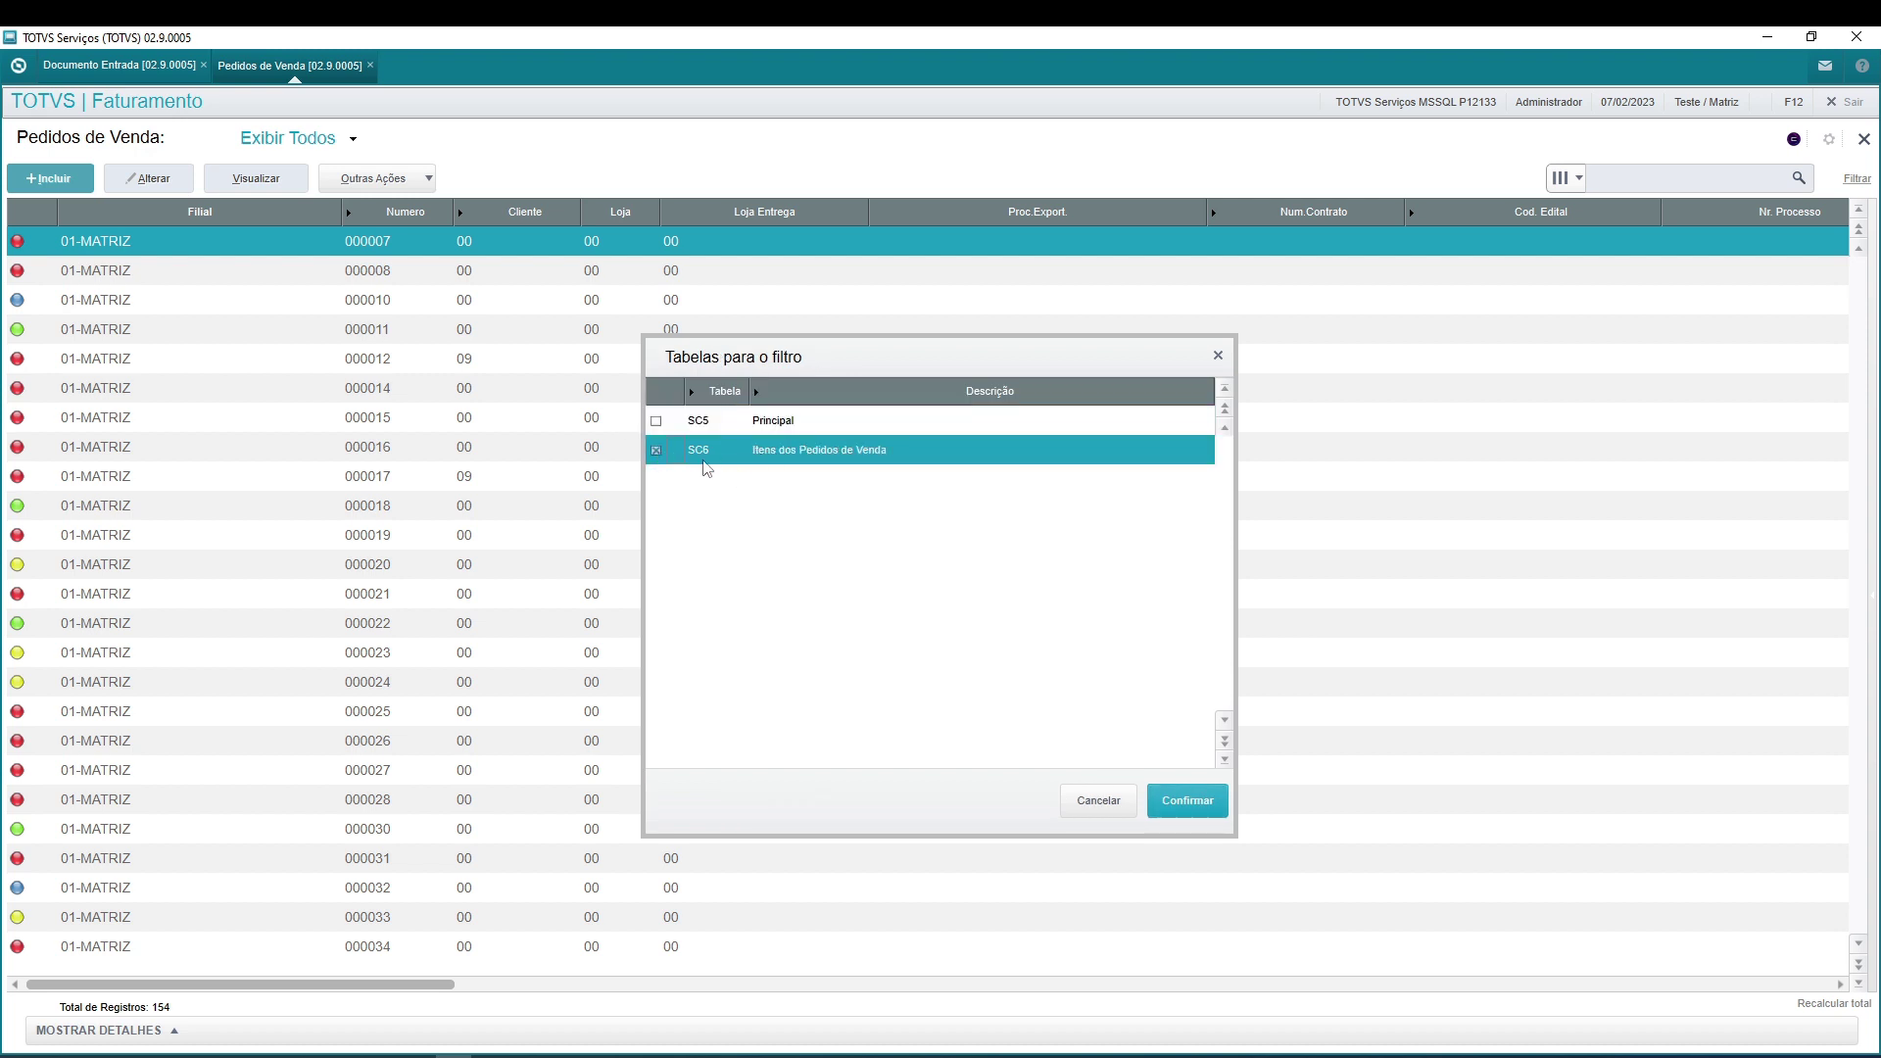
pyautogui.click(1197, 803)
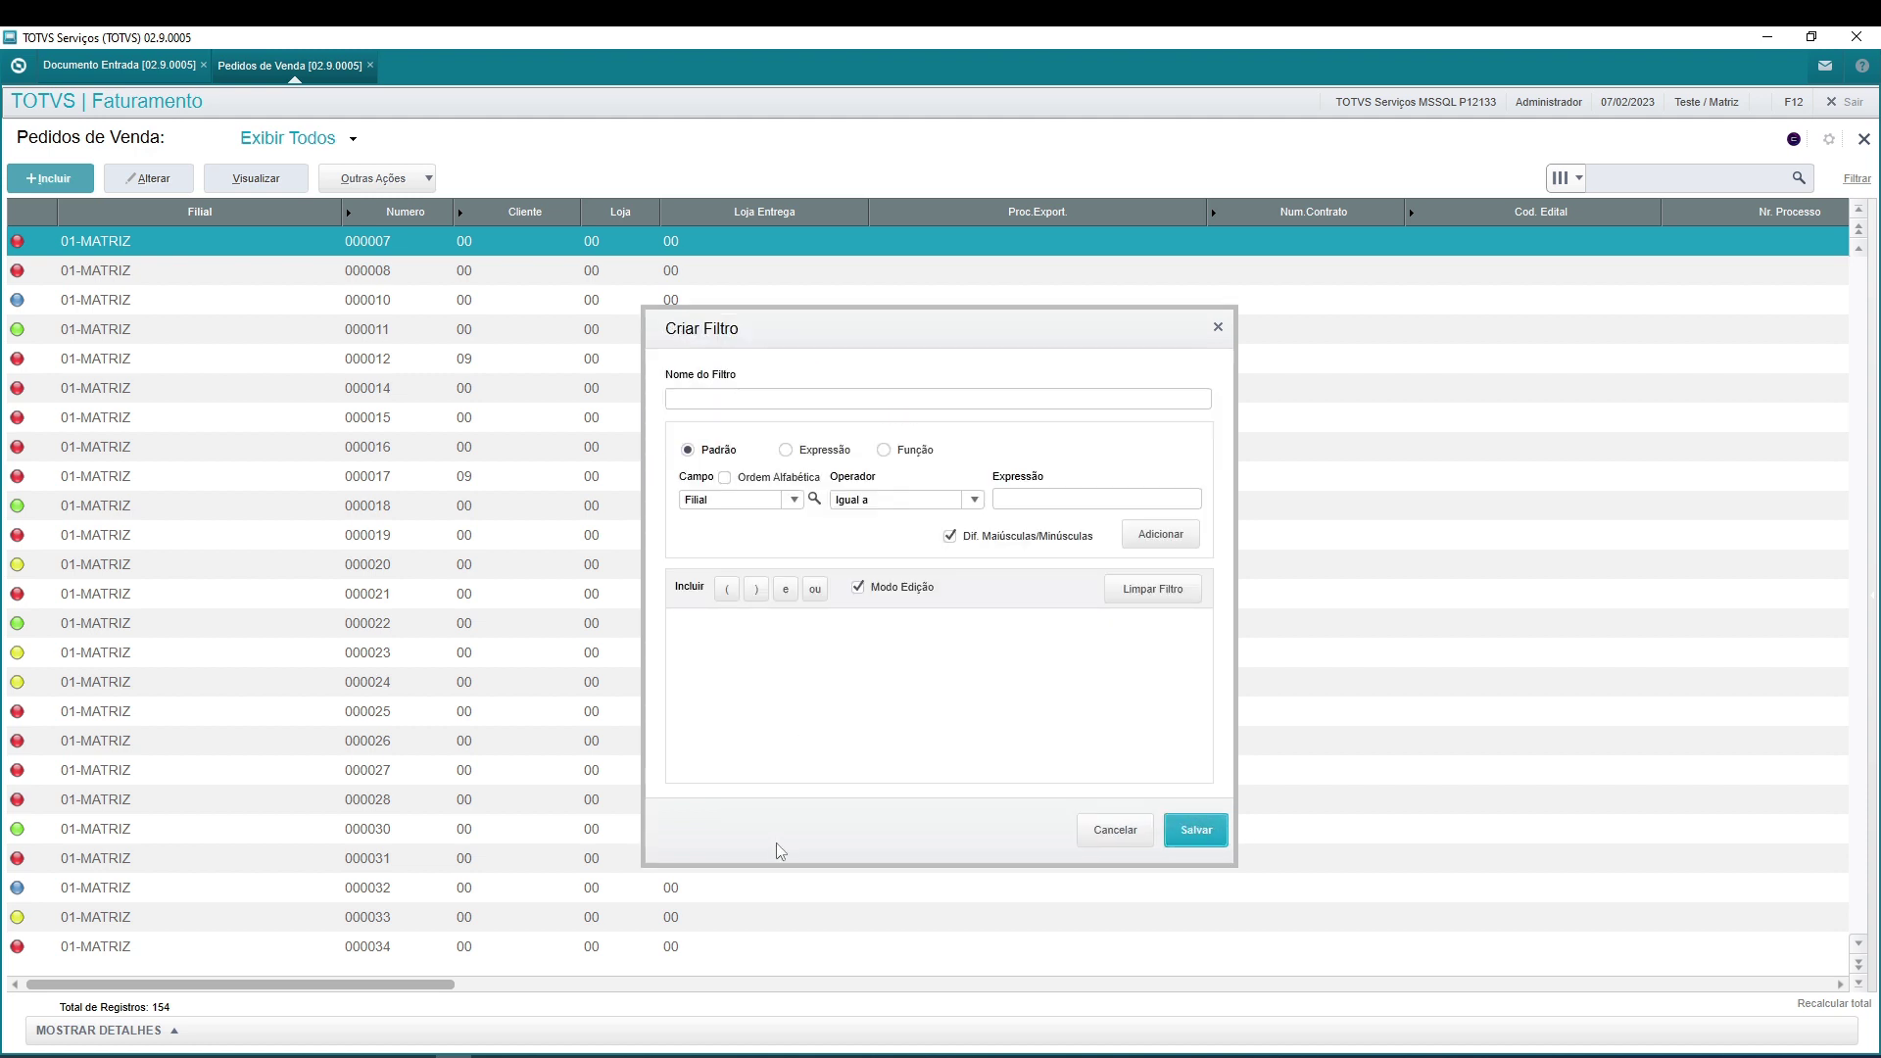
# Save a filter with the condition N.F.Original Igual a 0702 and apply it to the sales orders.
pyautogui.click(779, 501)
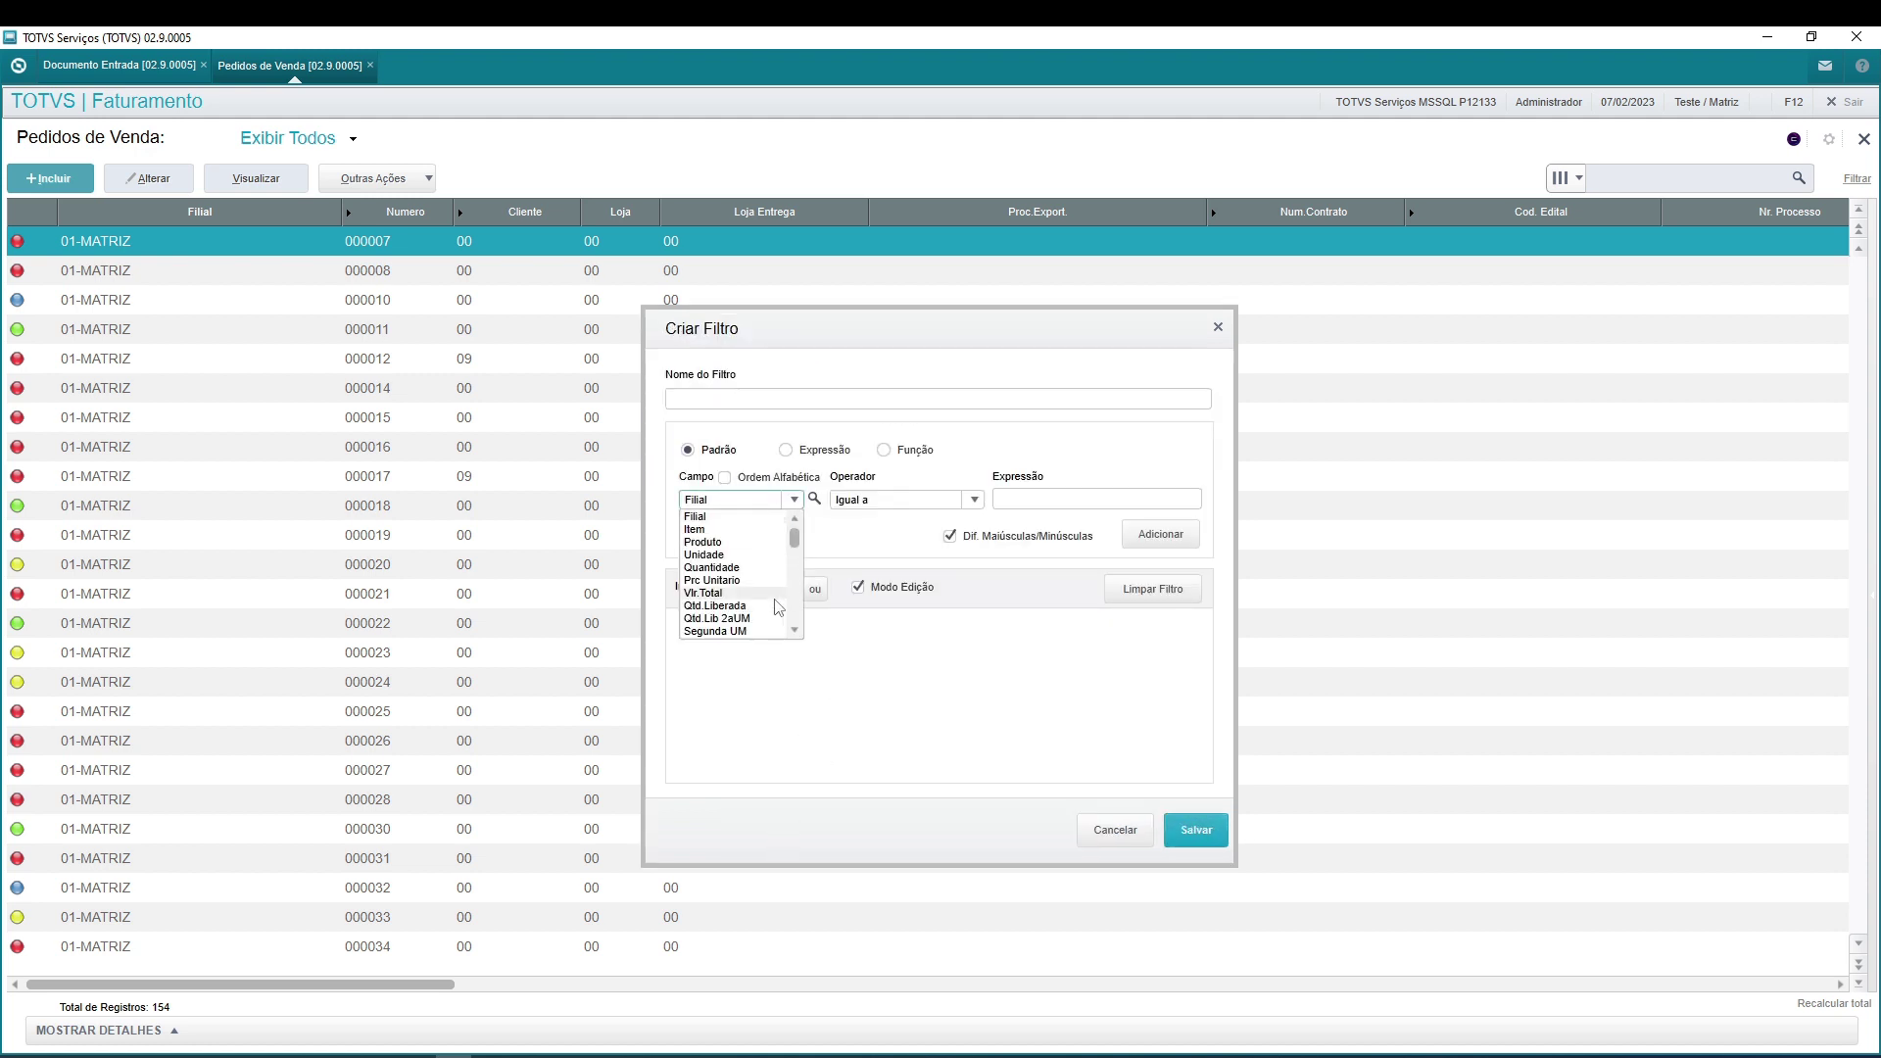
pyautogui.scroll(-2, 763, 581)
pyautogui.scroll(-5, 764, 581)
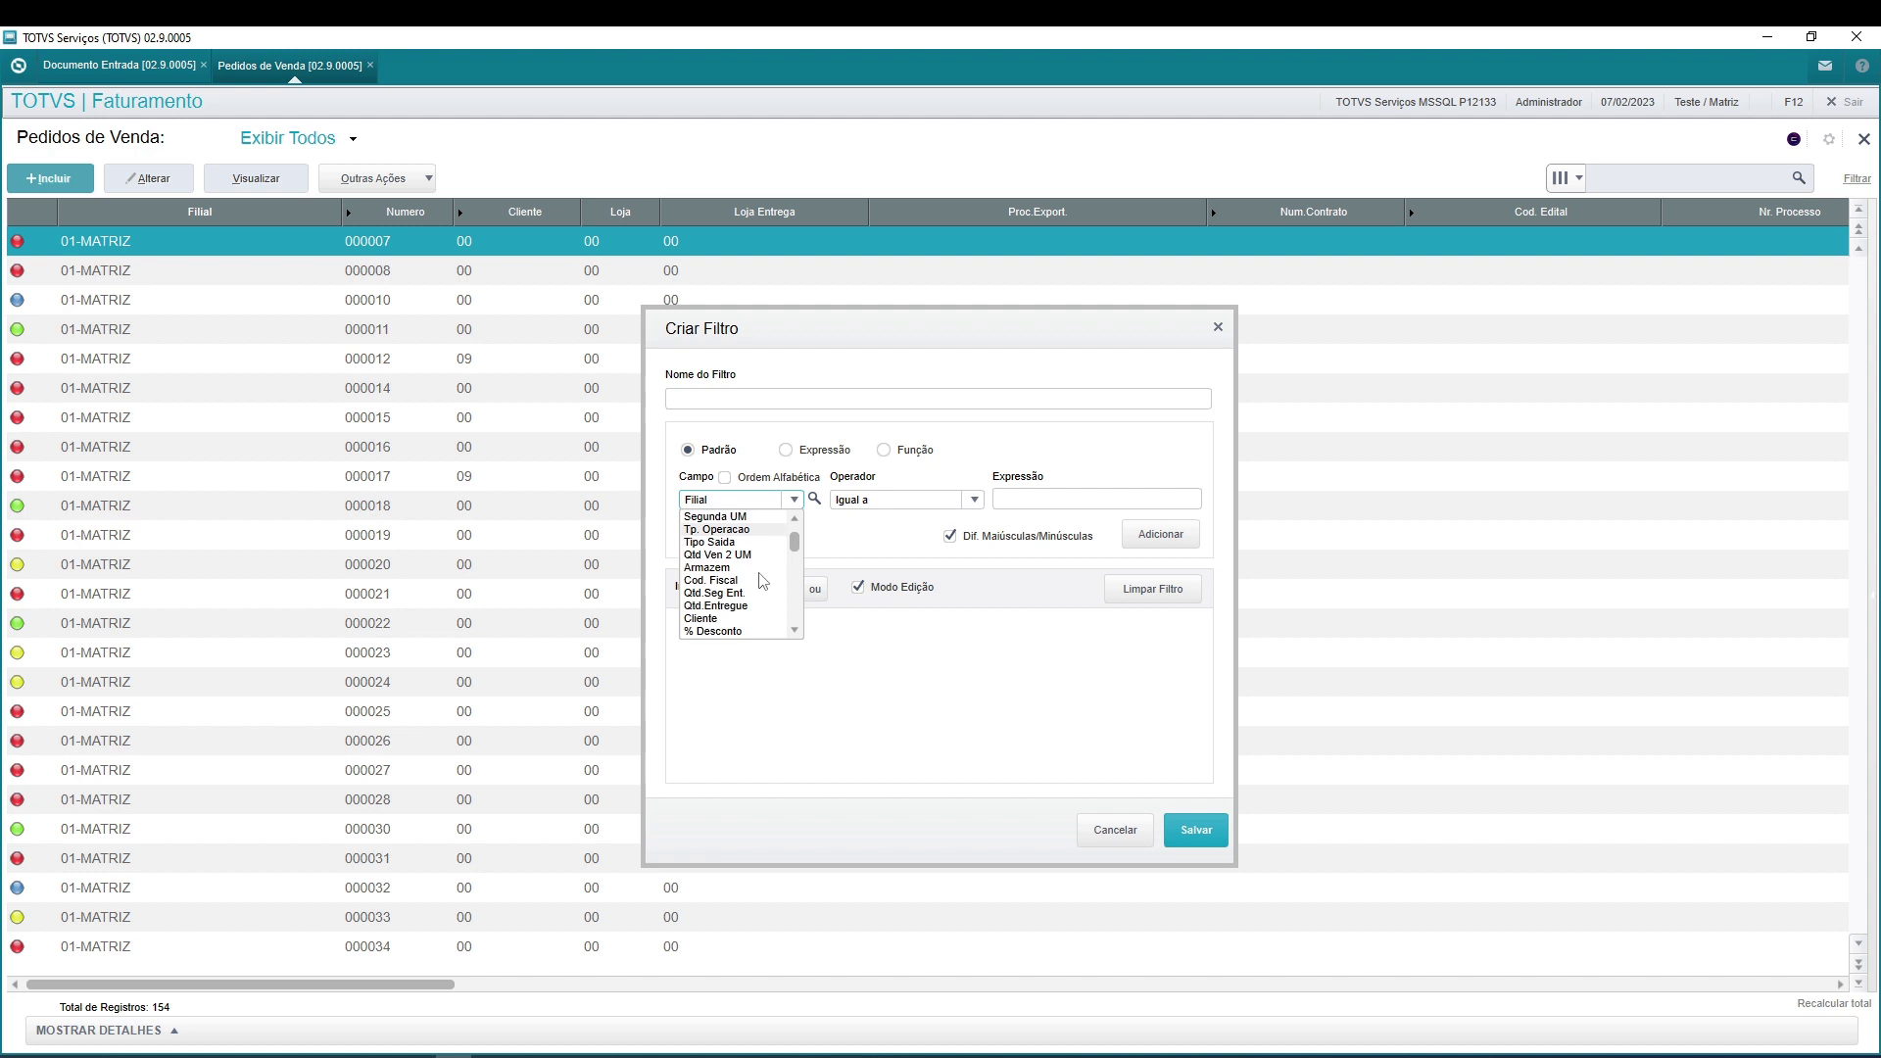
pyautogui.scroll(-6, 763, 581)
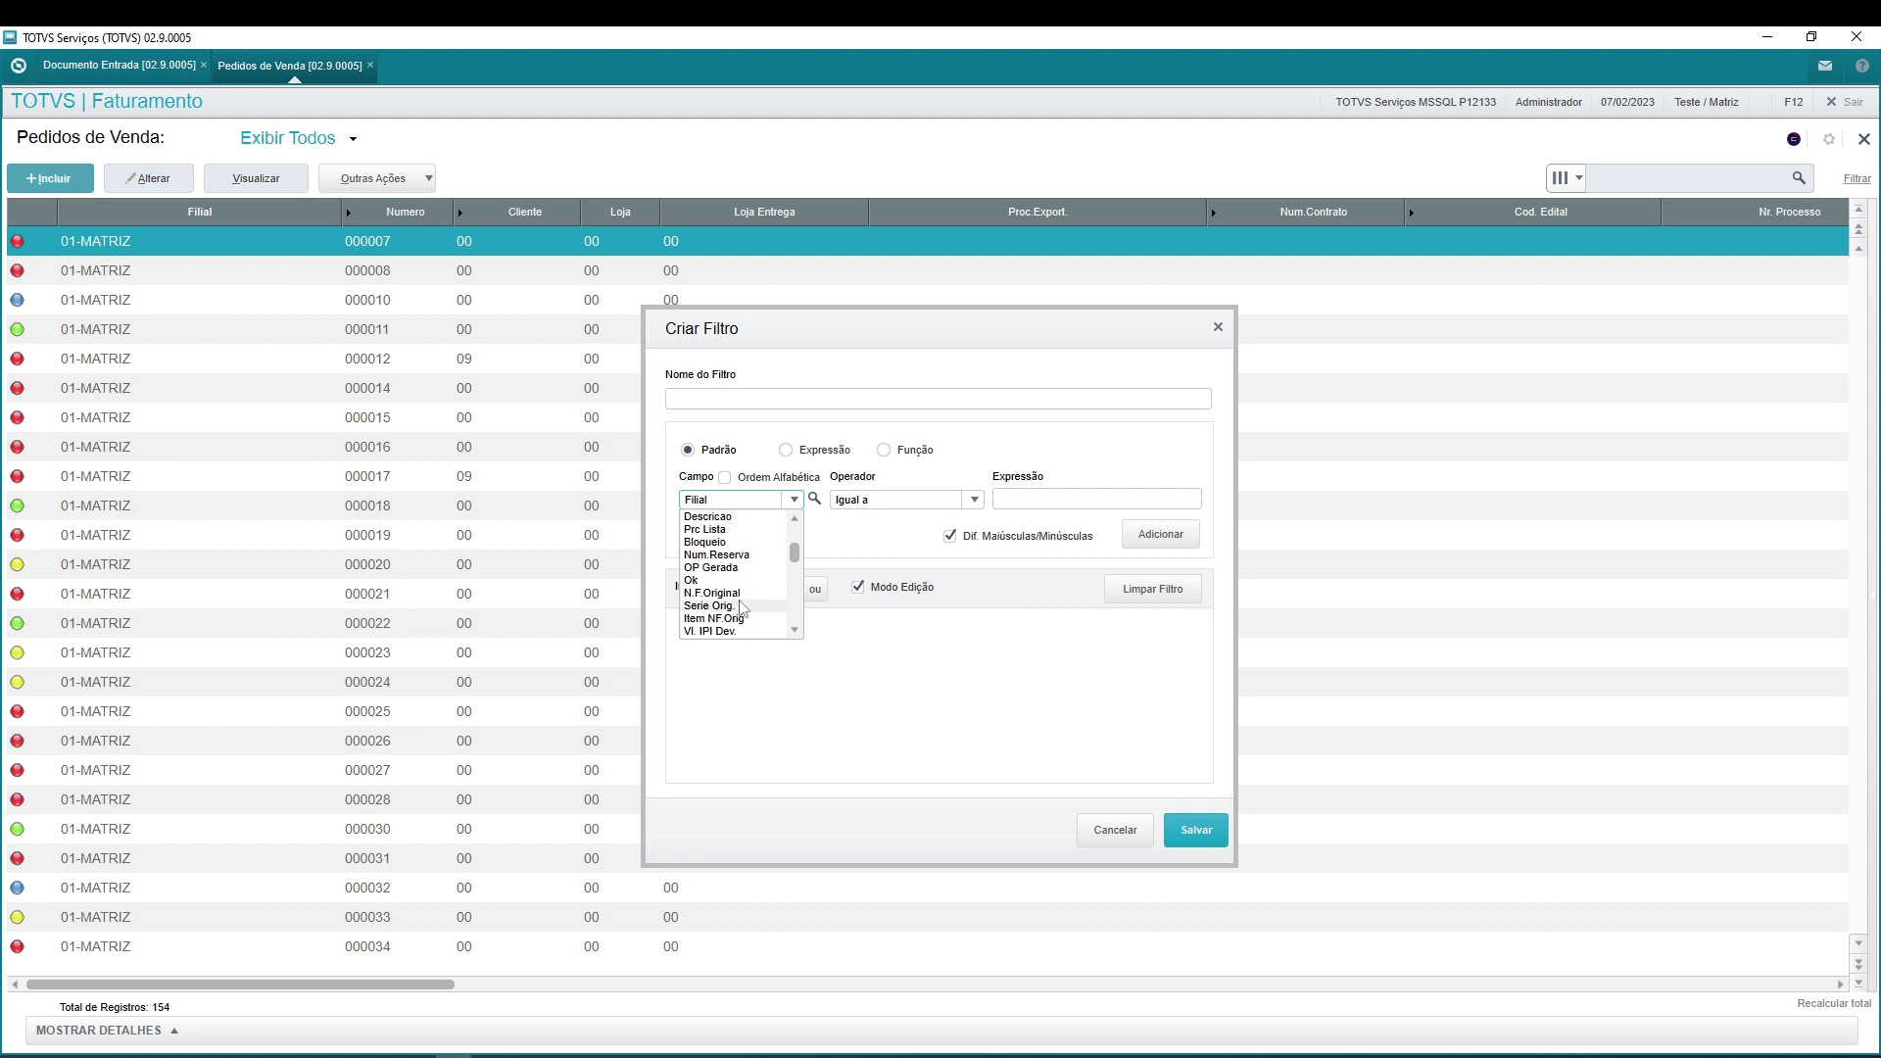
pyautogui.click(744, 592)
pyautogui.click(1023, 494)
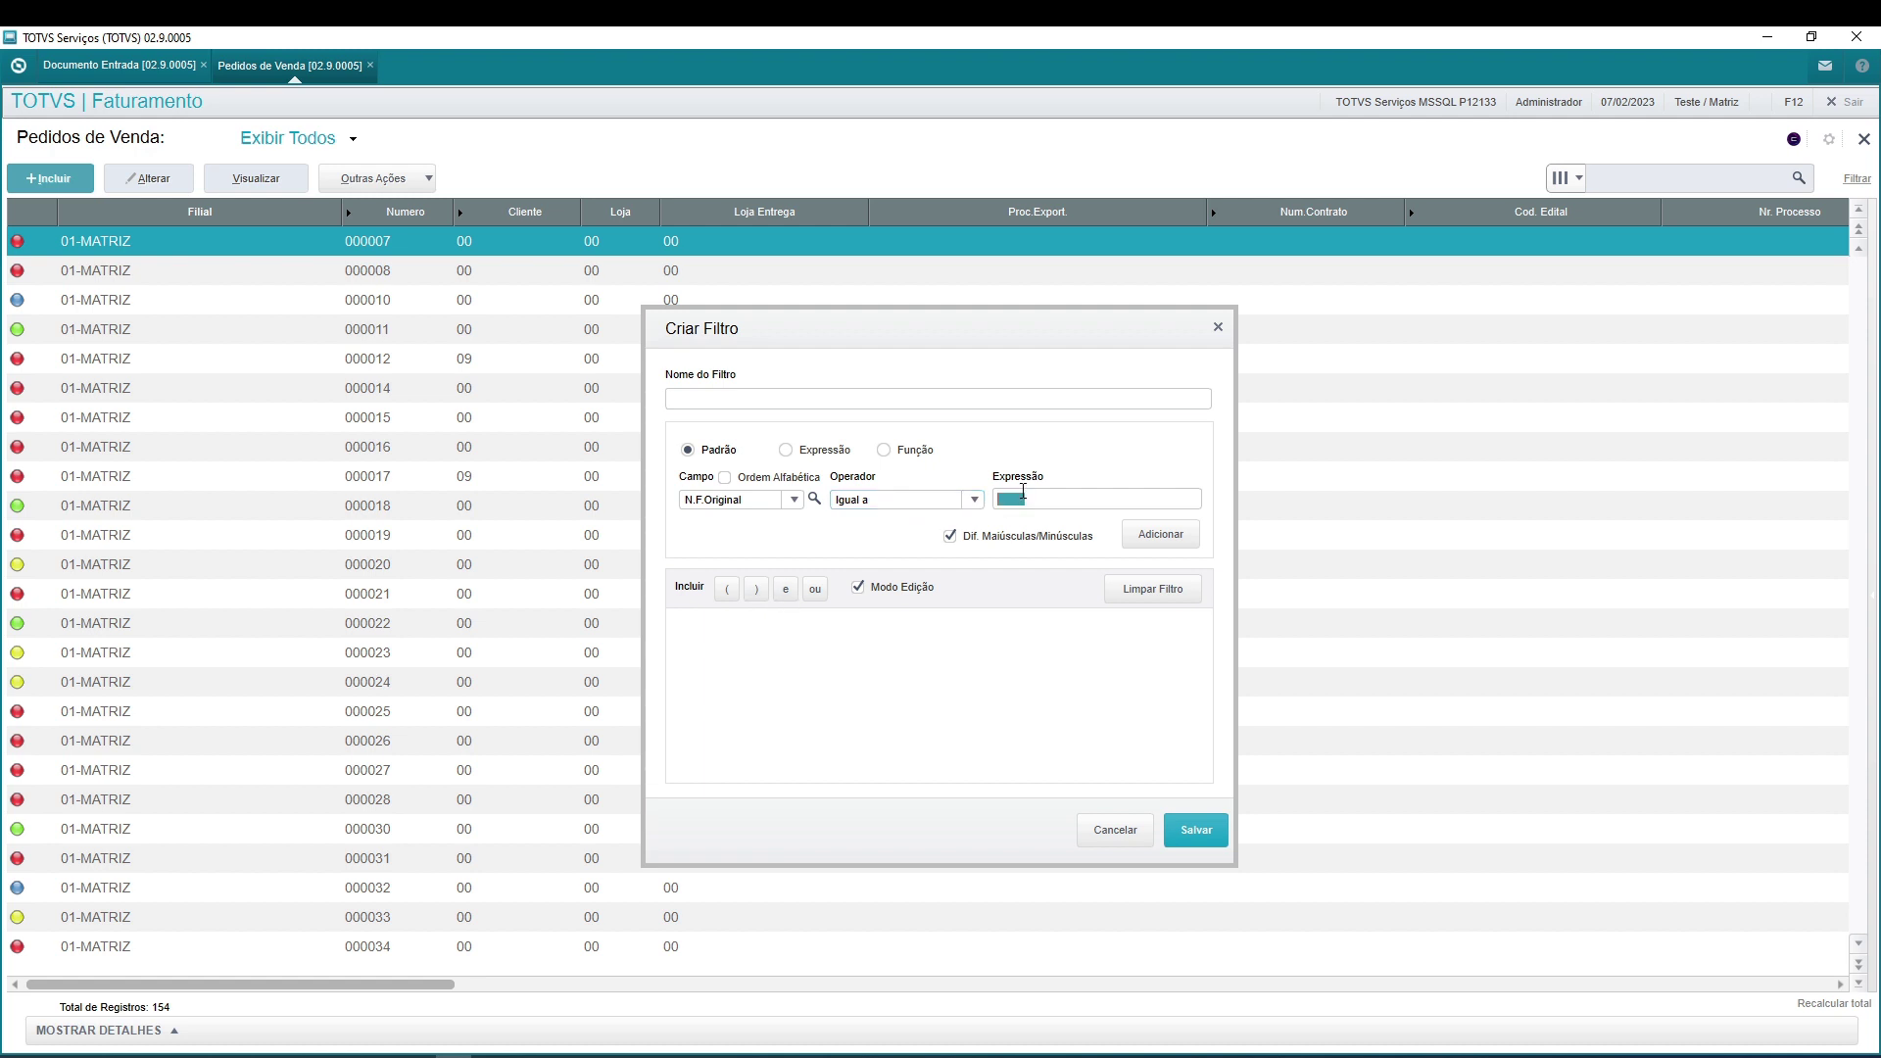
pyautogui.write('0702')
pyautogui.click(1151, 542)
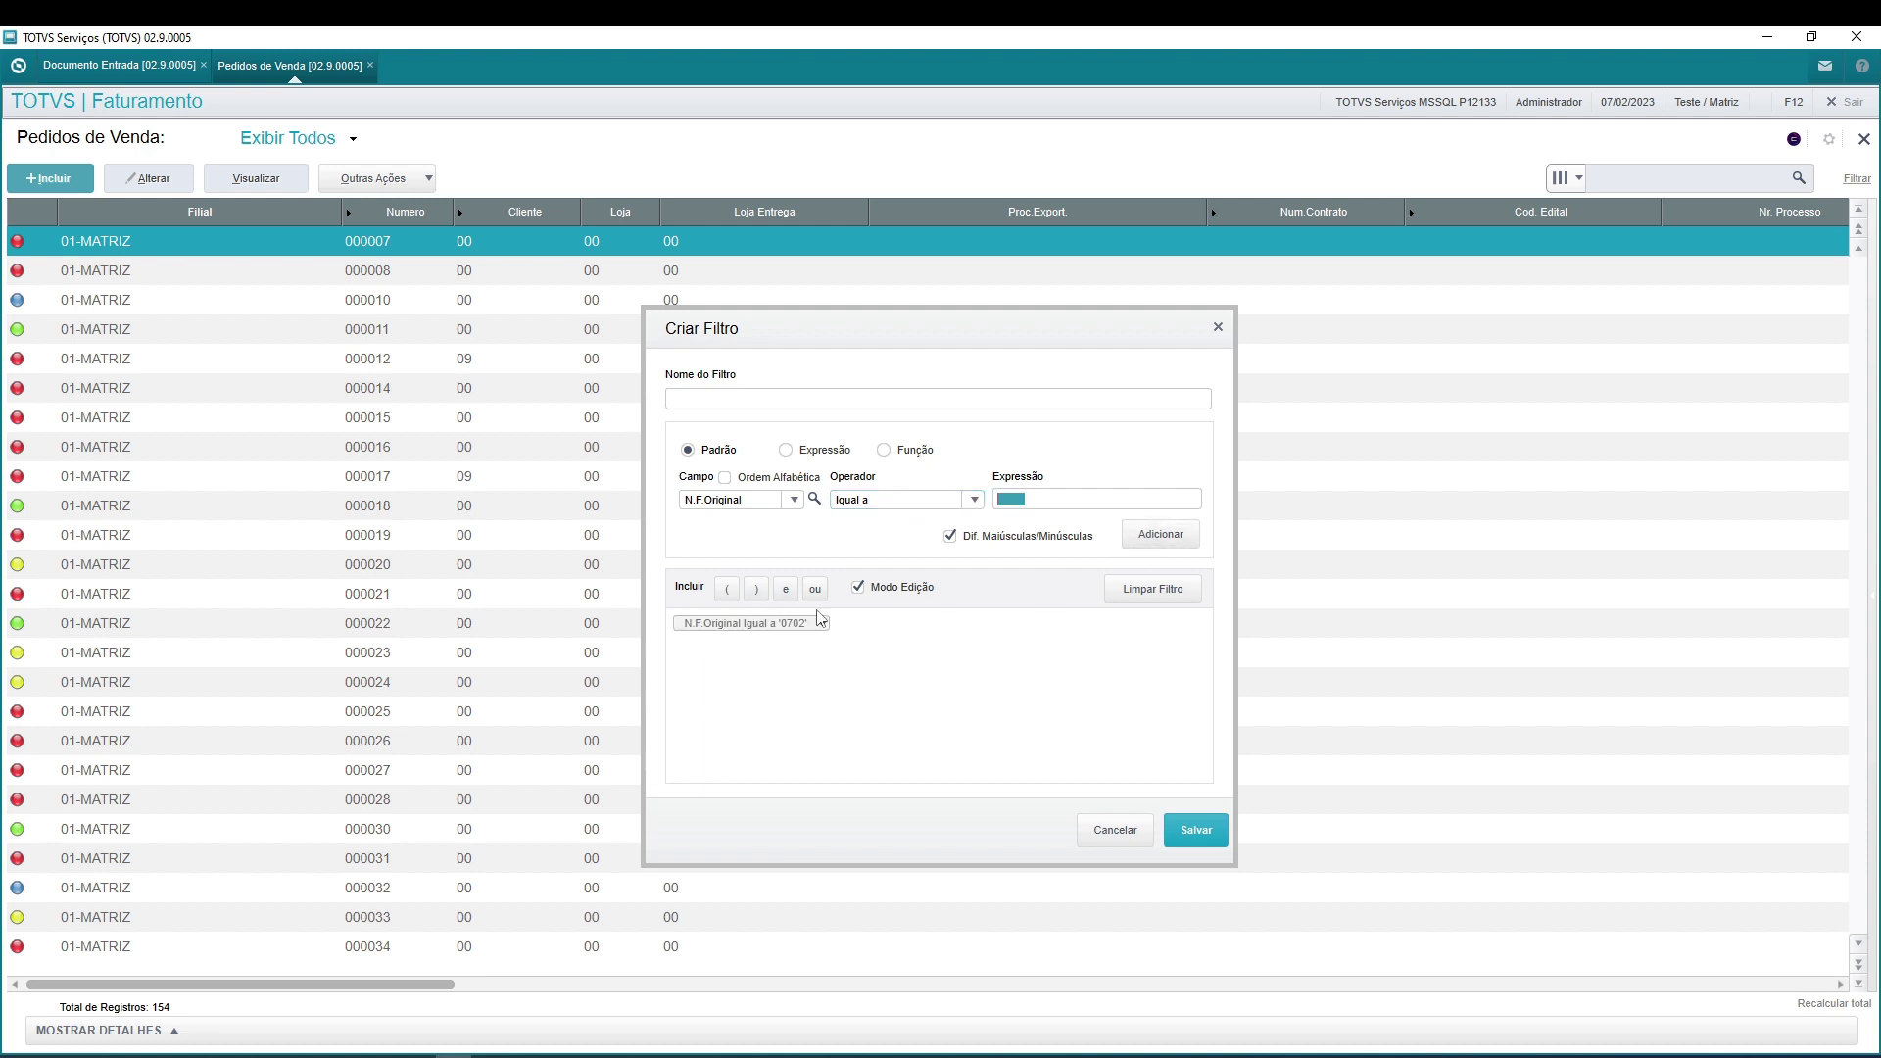
pyautogui.click(1209, 841)
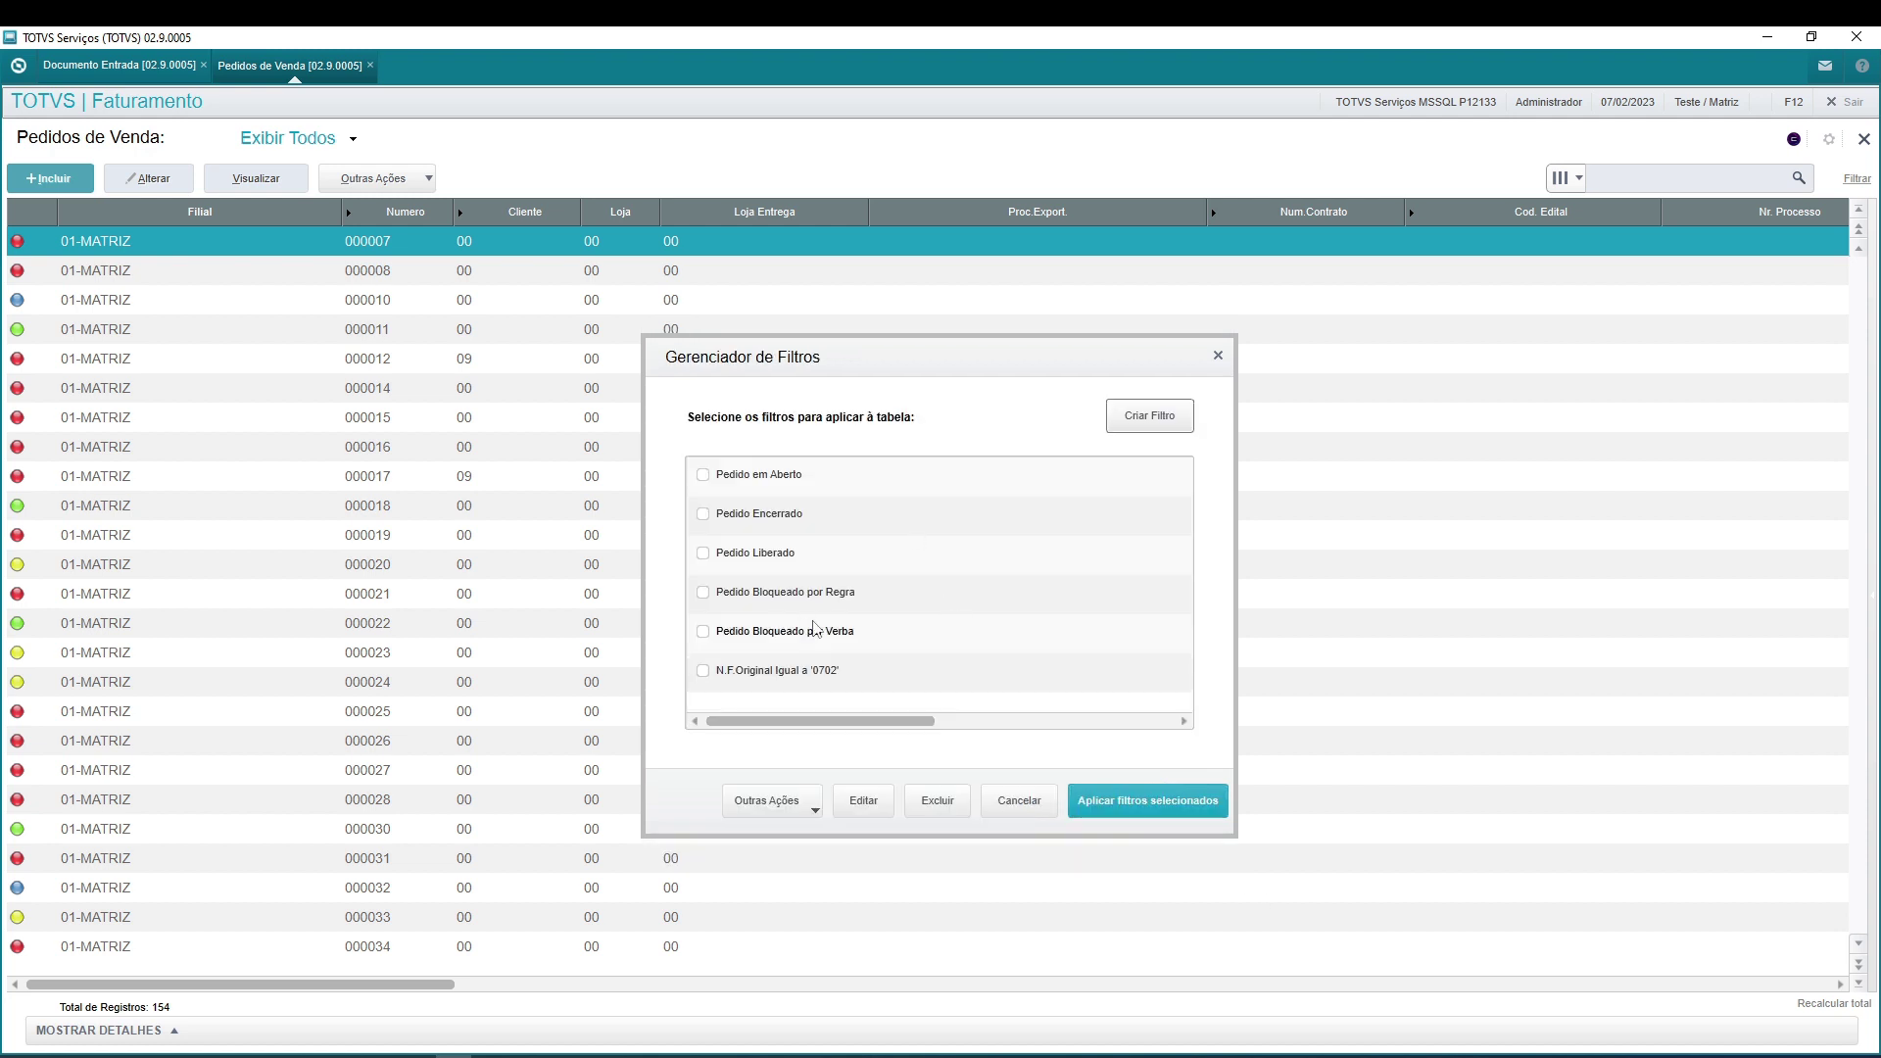
pyautogui.click(771, 676)
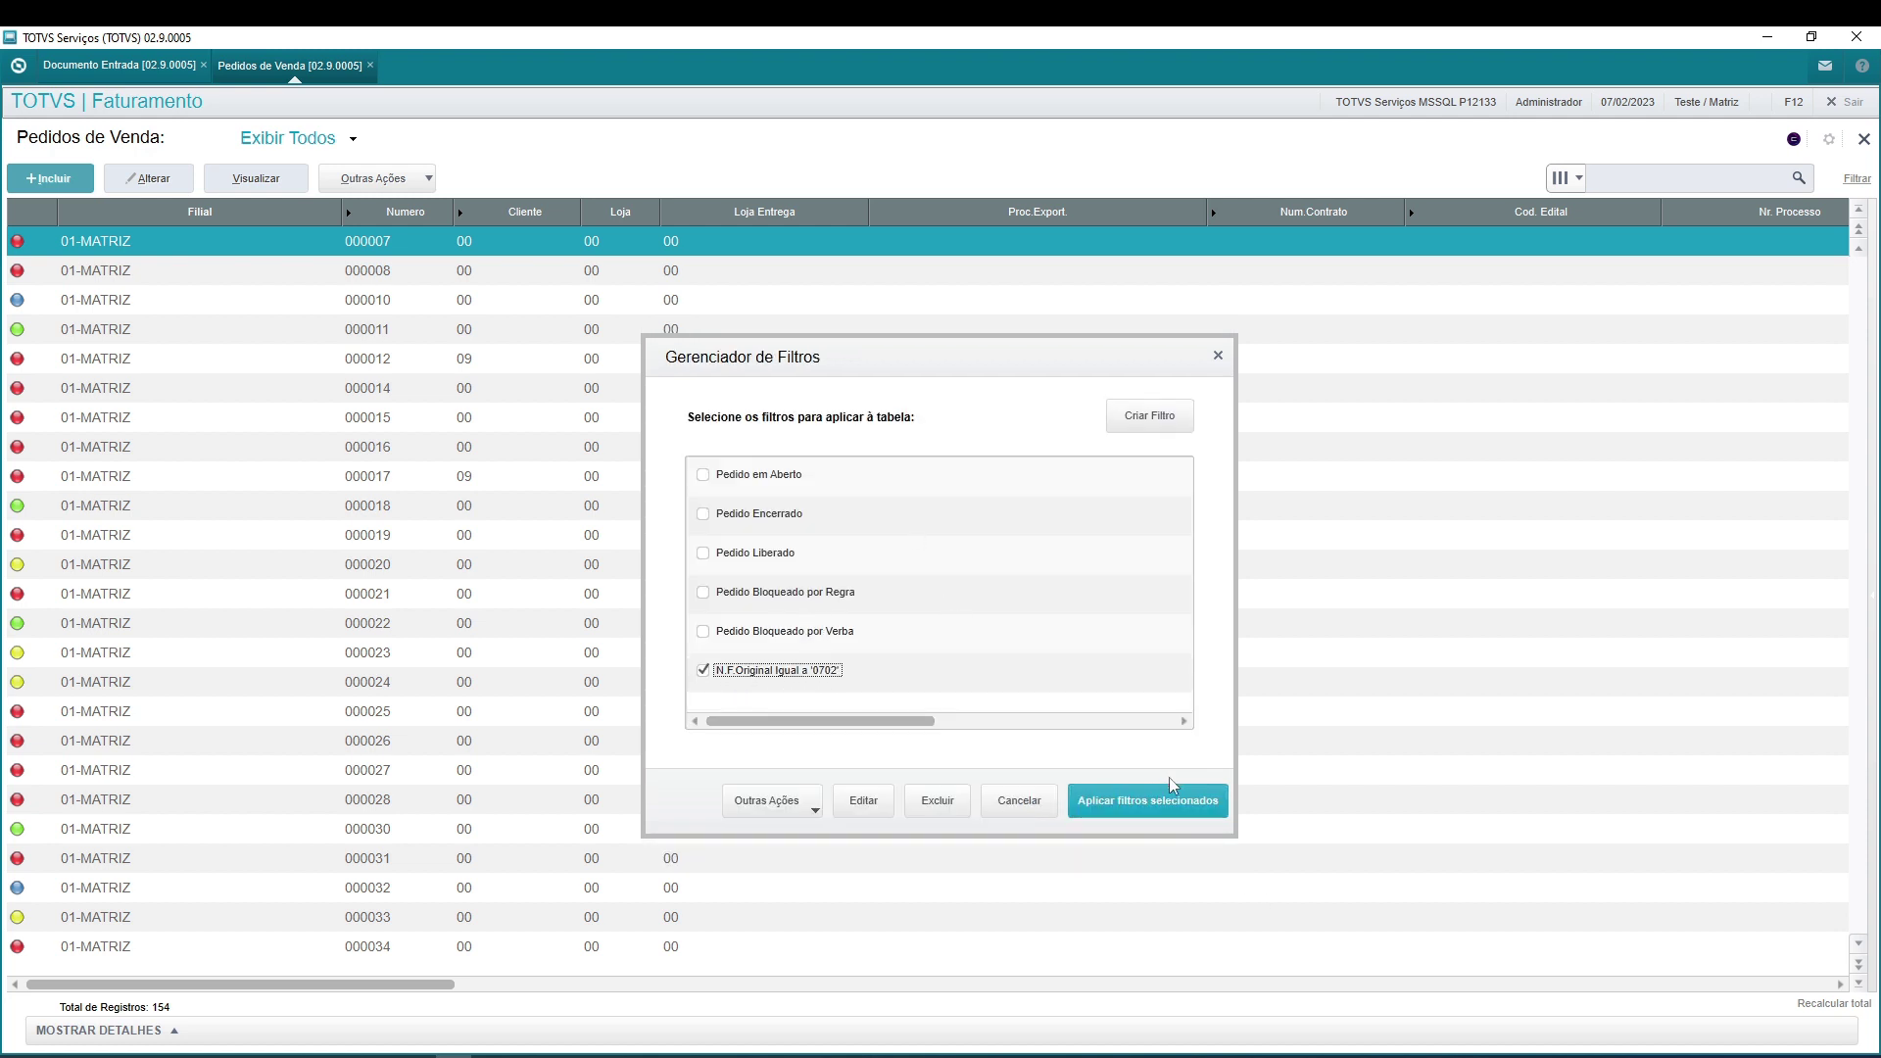
pyautogui.click(1138, 807)
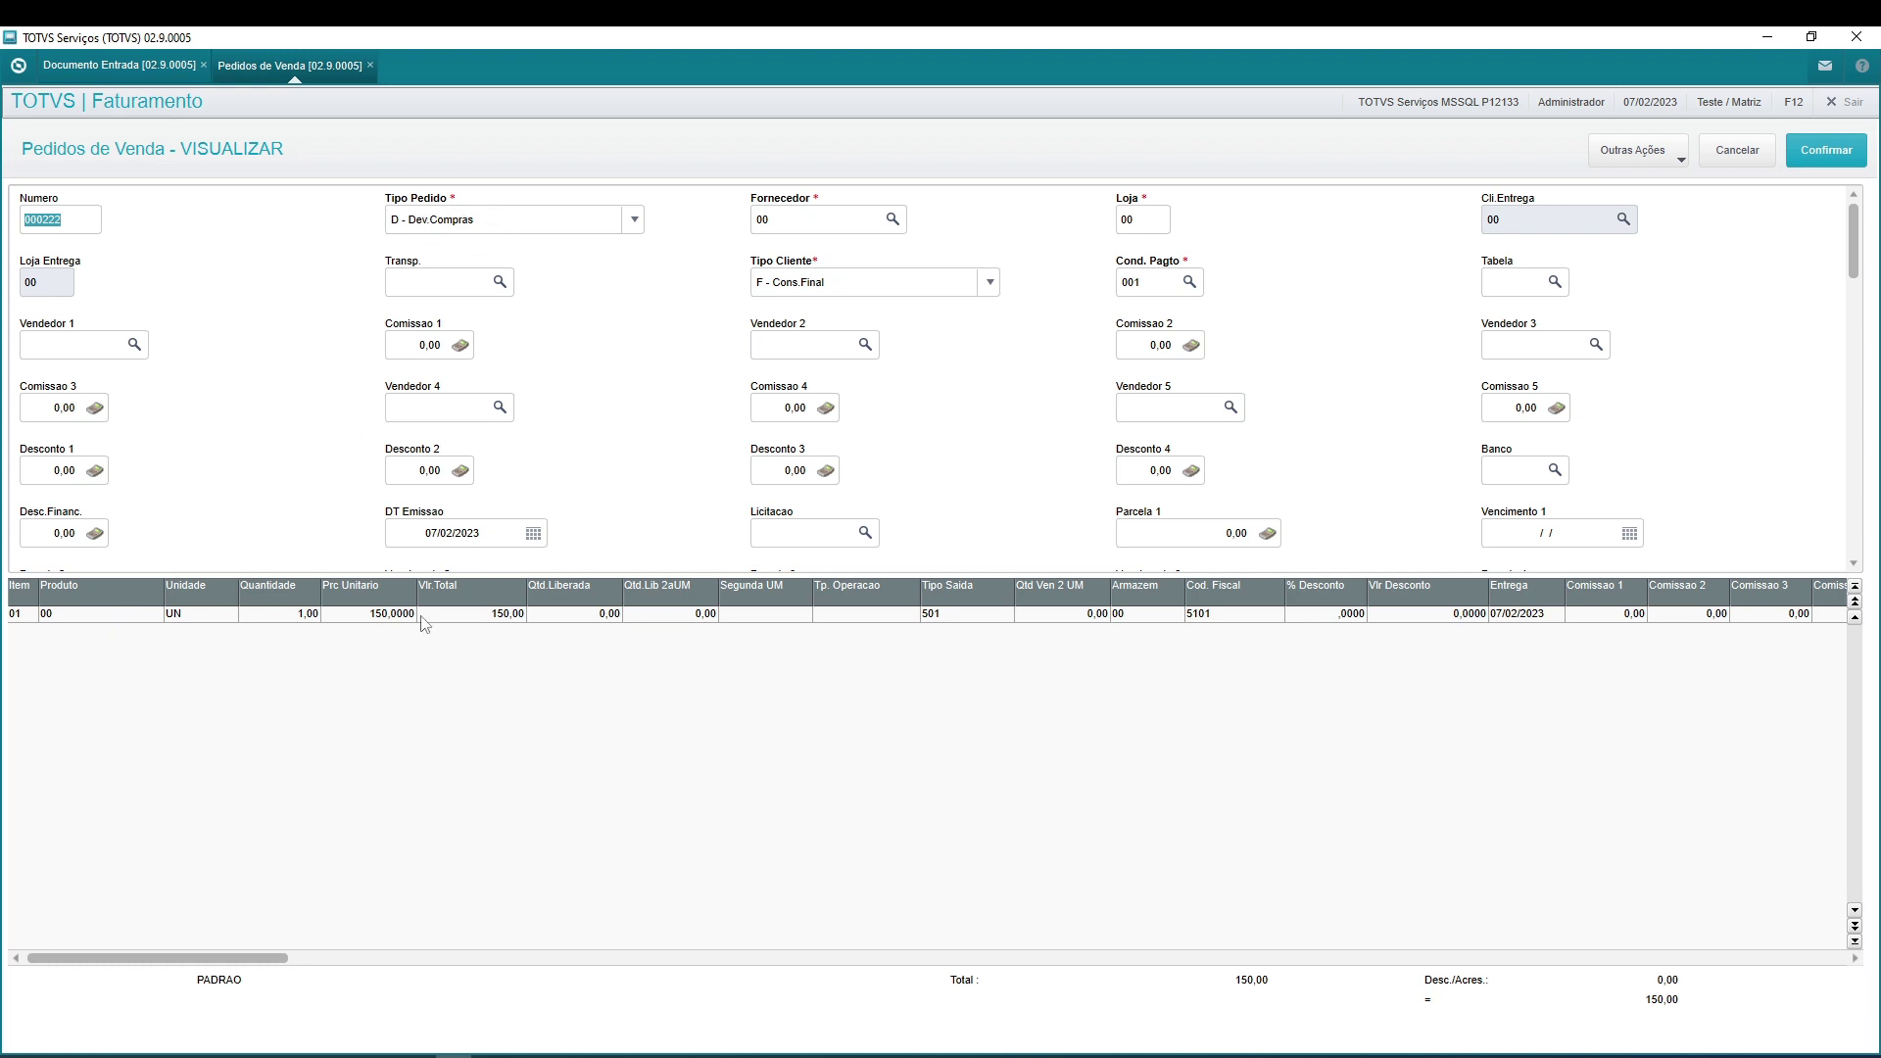
# Trace the filtered sales order in System Tracker with unlimited levels, inspect its order and item entries, and close the tracker.
pyautogui.click(1663, 151)
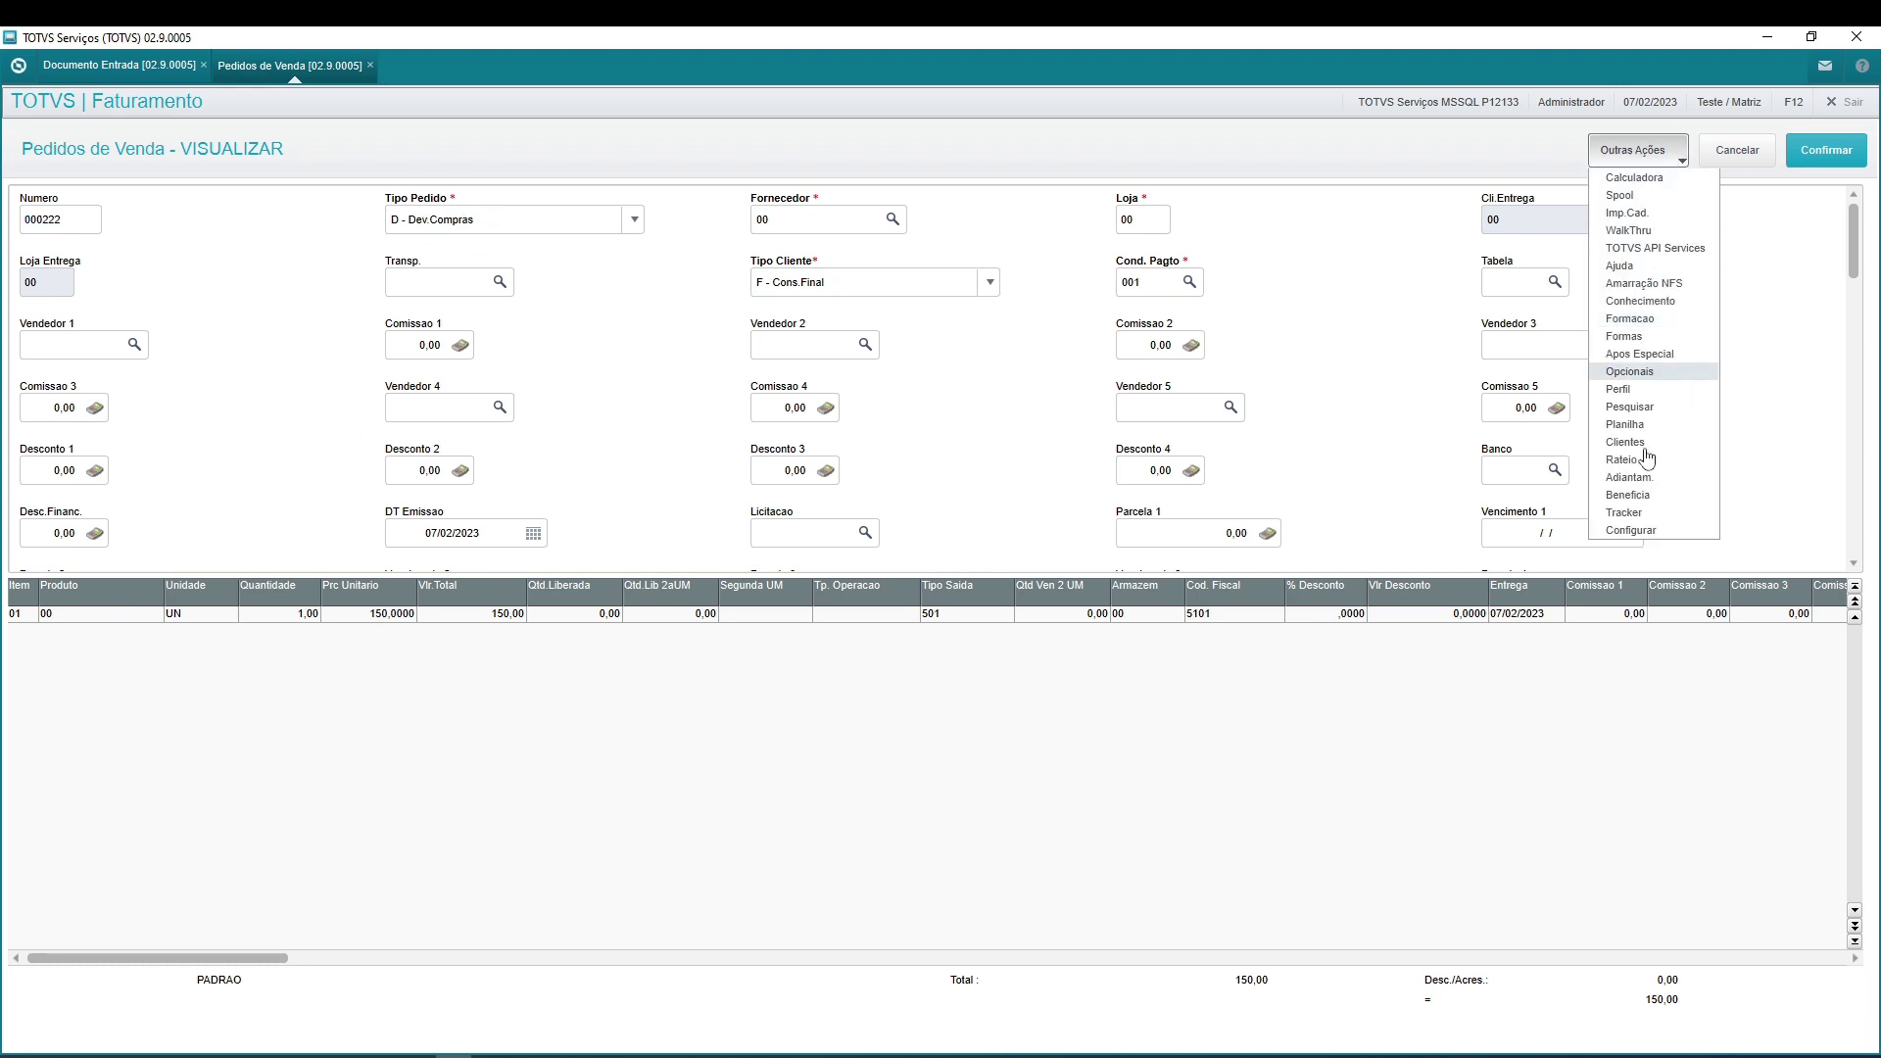
pyautogui.click(1630, 515)
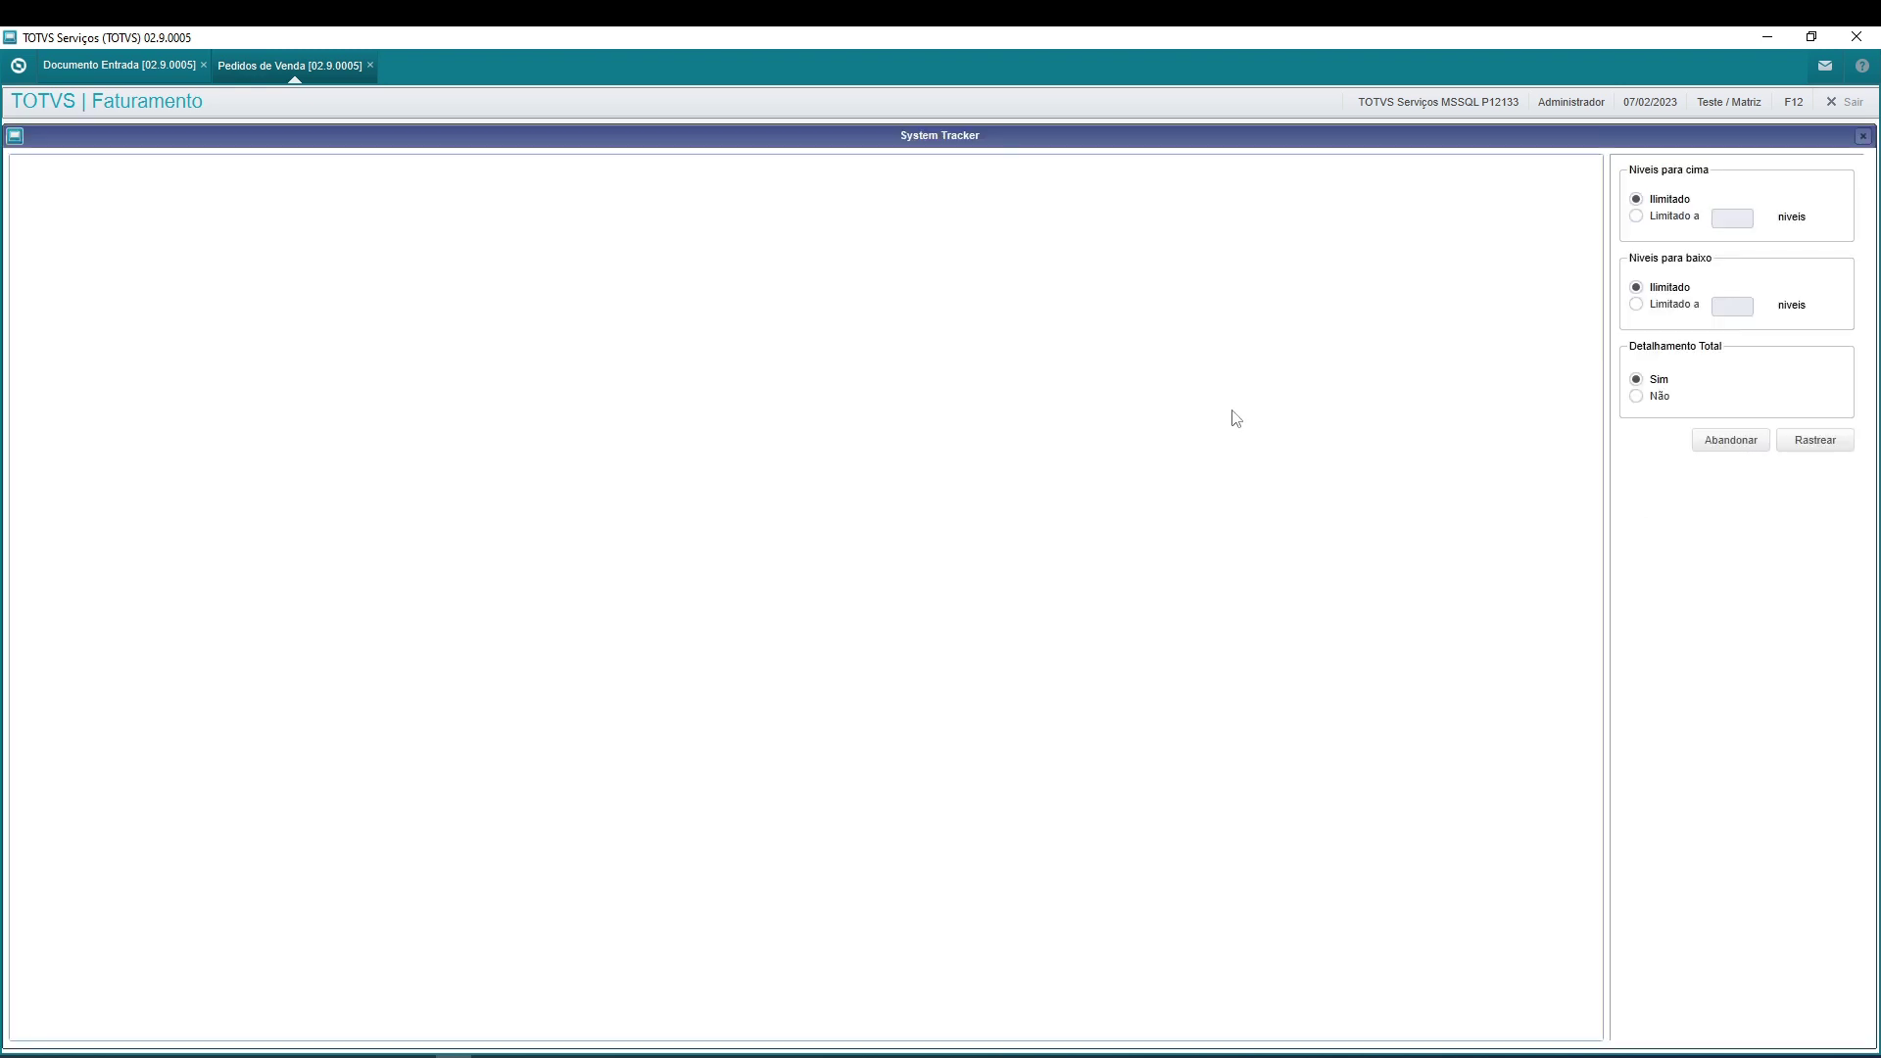
pyautogui.click(1822, 443)
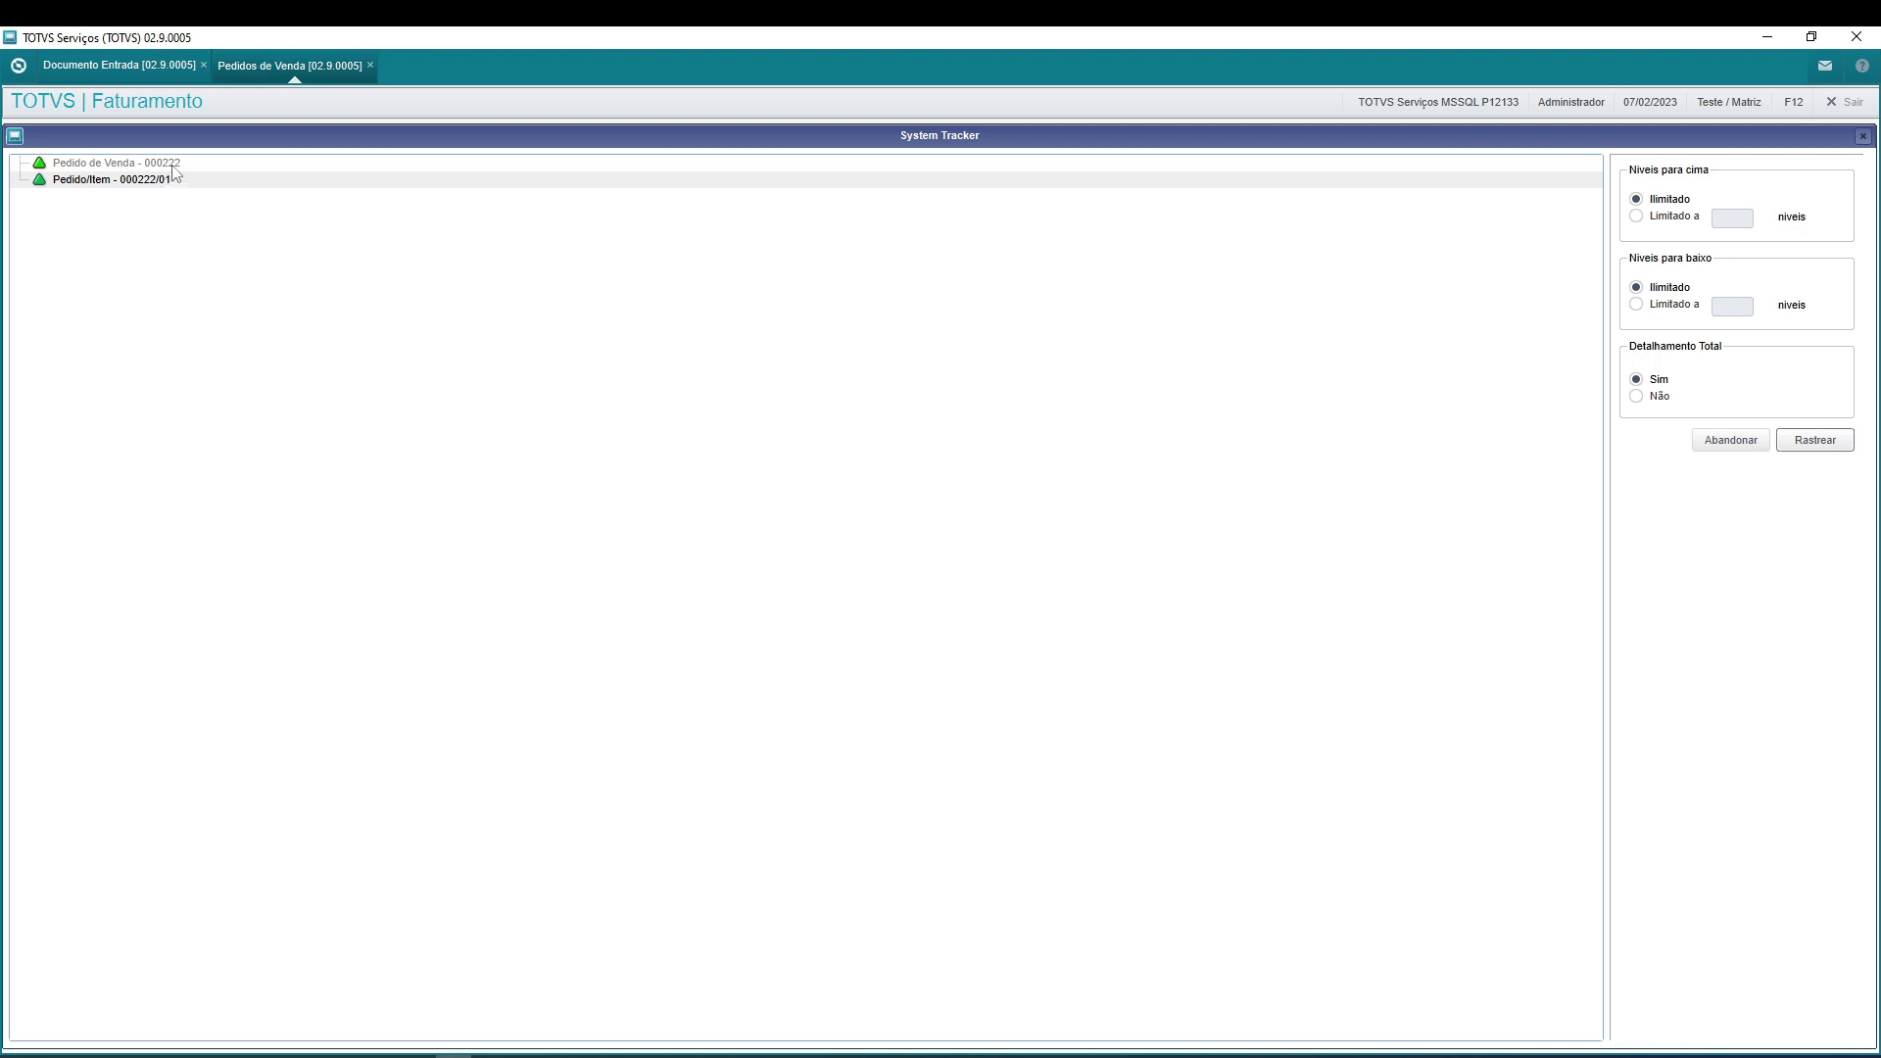
pyautogui.click(172, 165)
pyautogui.click(177, 182)
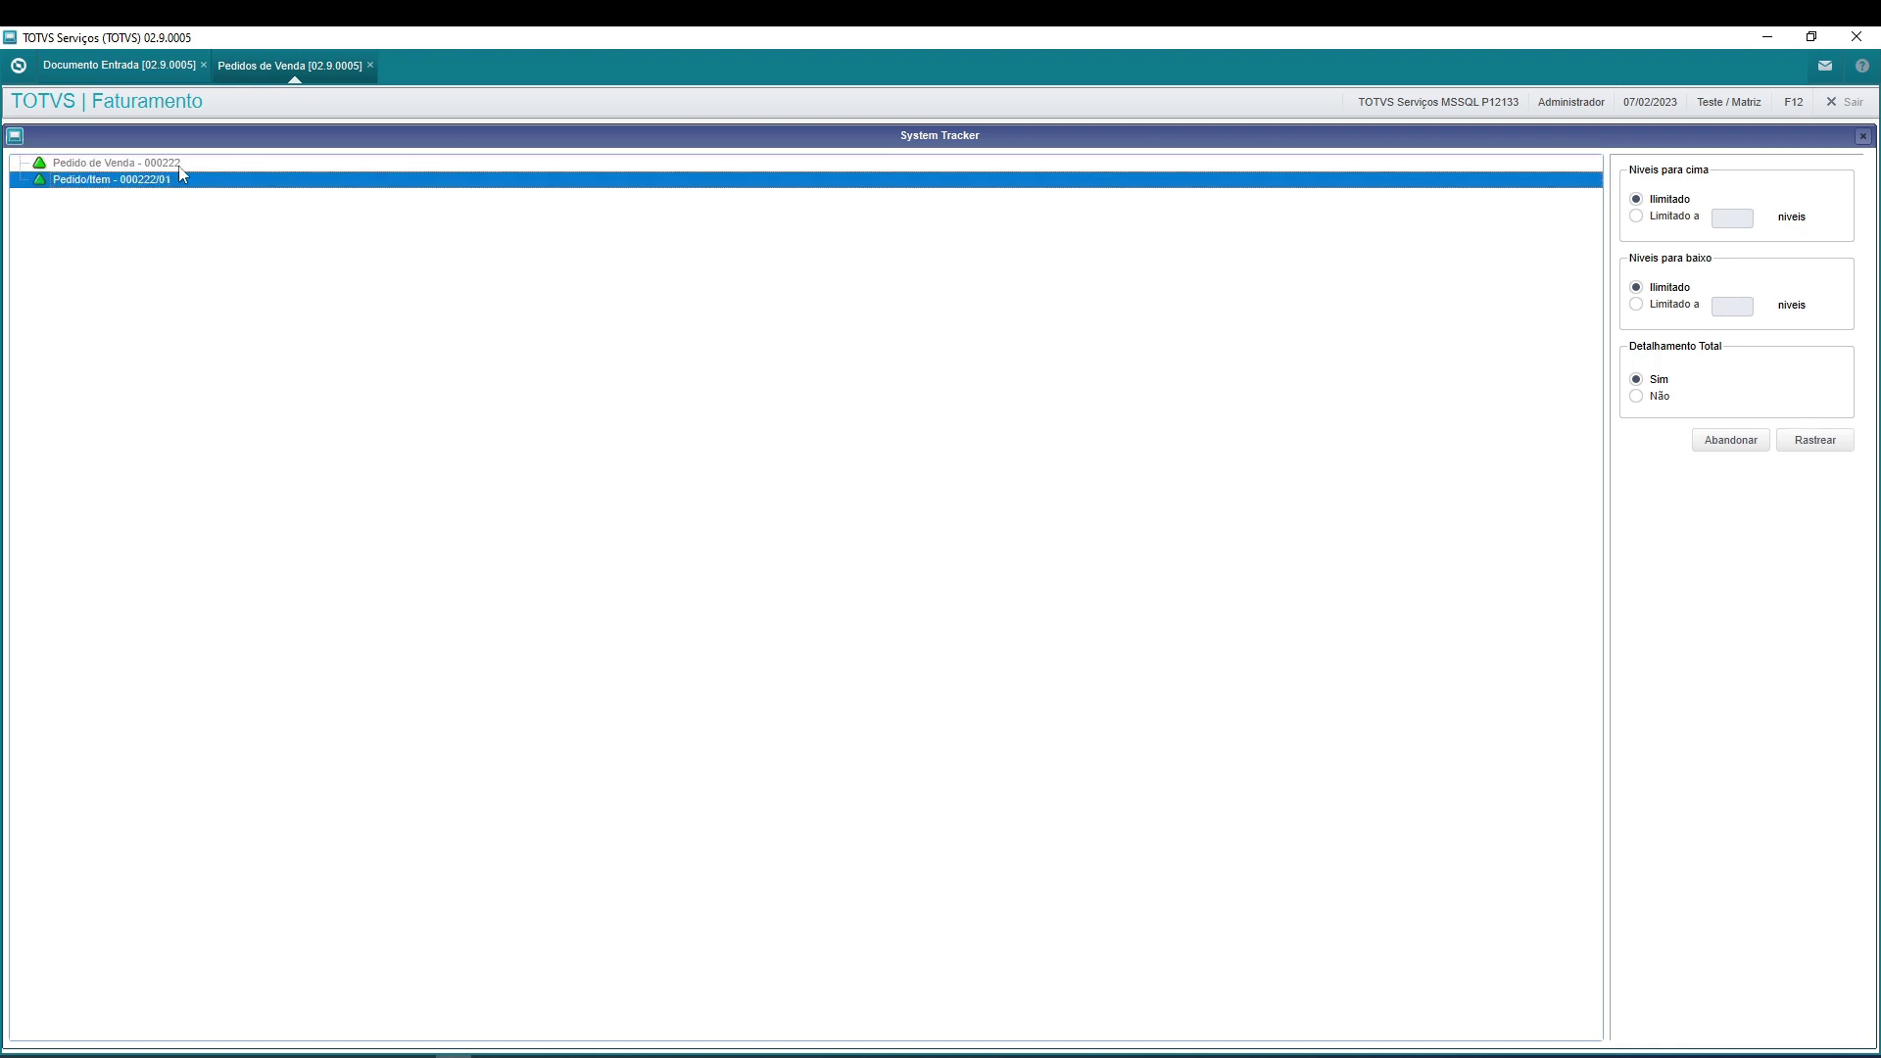
pyautogui.click(175, 164)
pyautogui.click(195, 181)
pyautogui.click(196, 164)
pyautogui.click(1862, 136)
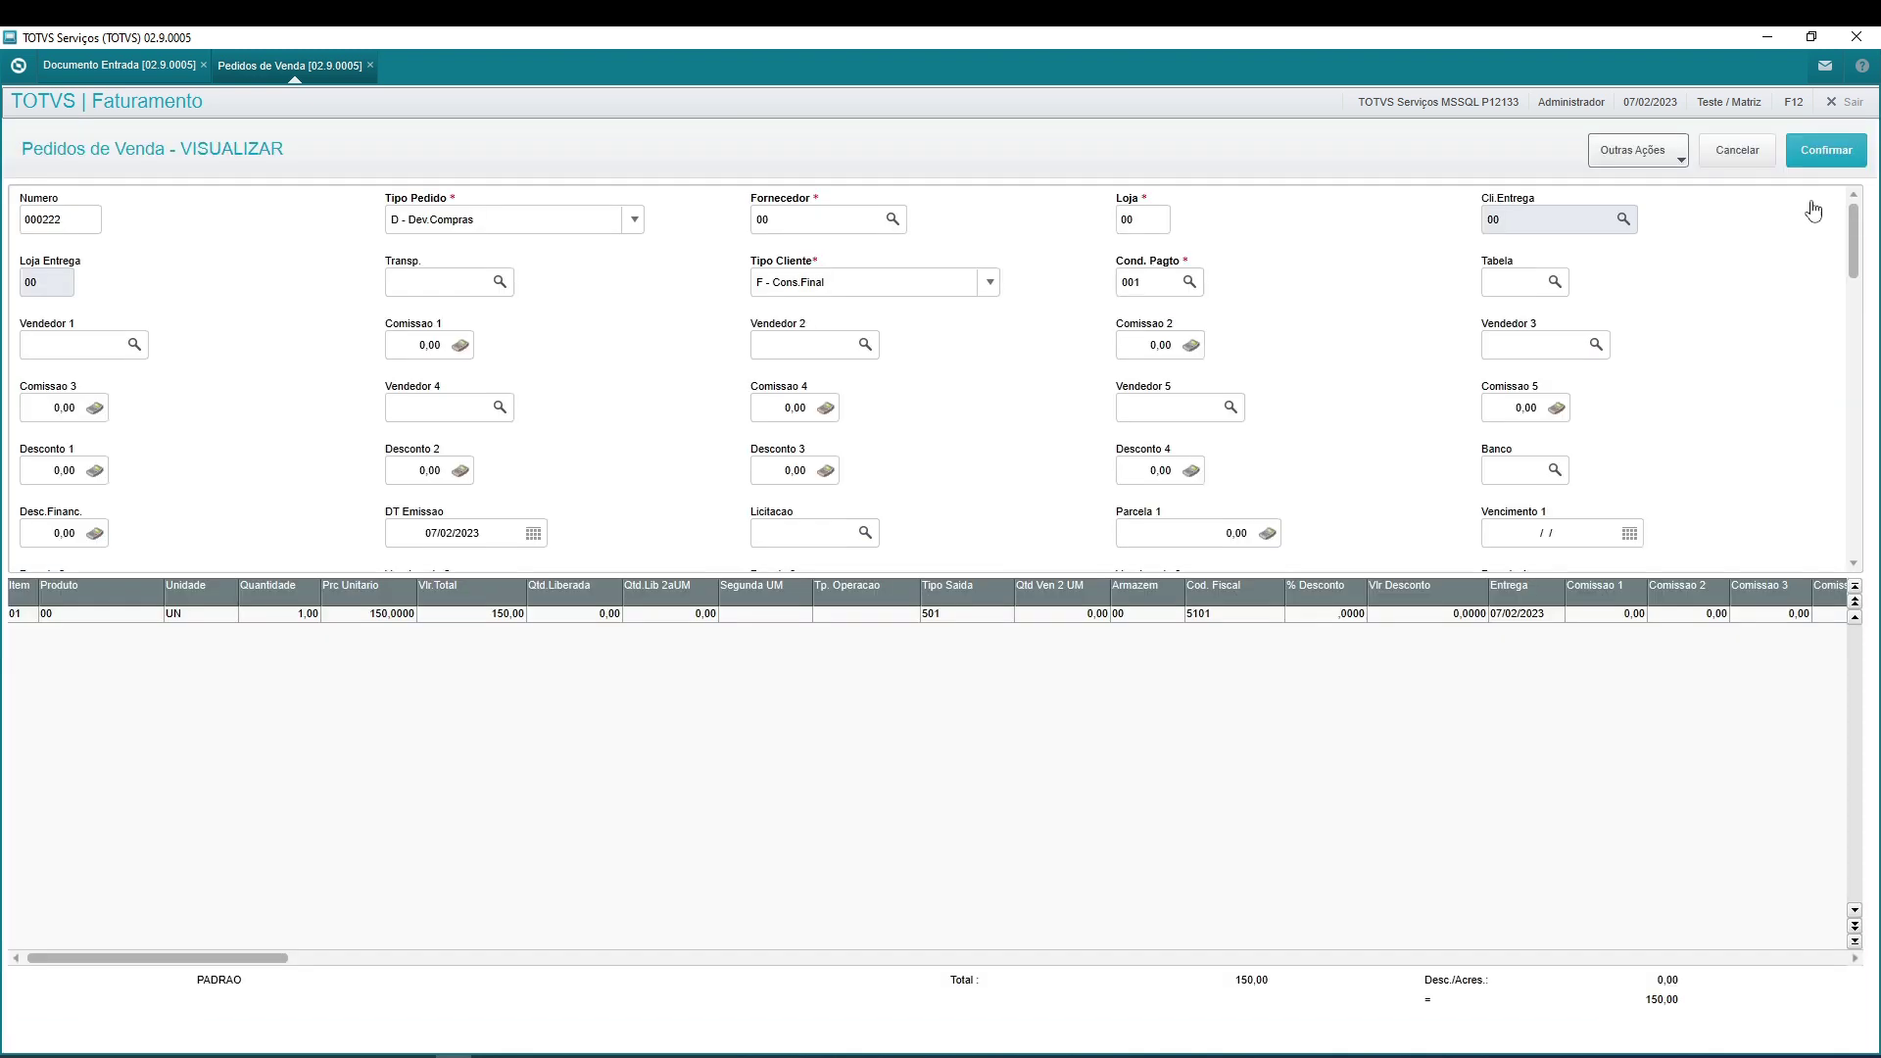
# Check the item's N.F.Original, Serie Orig. and Item NF.Orig fields against the entry document, and close the order view.
pyautogui.moveTo(273, 963); pyautogui.dragTo(453, 963)
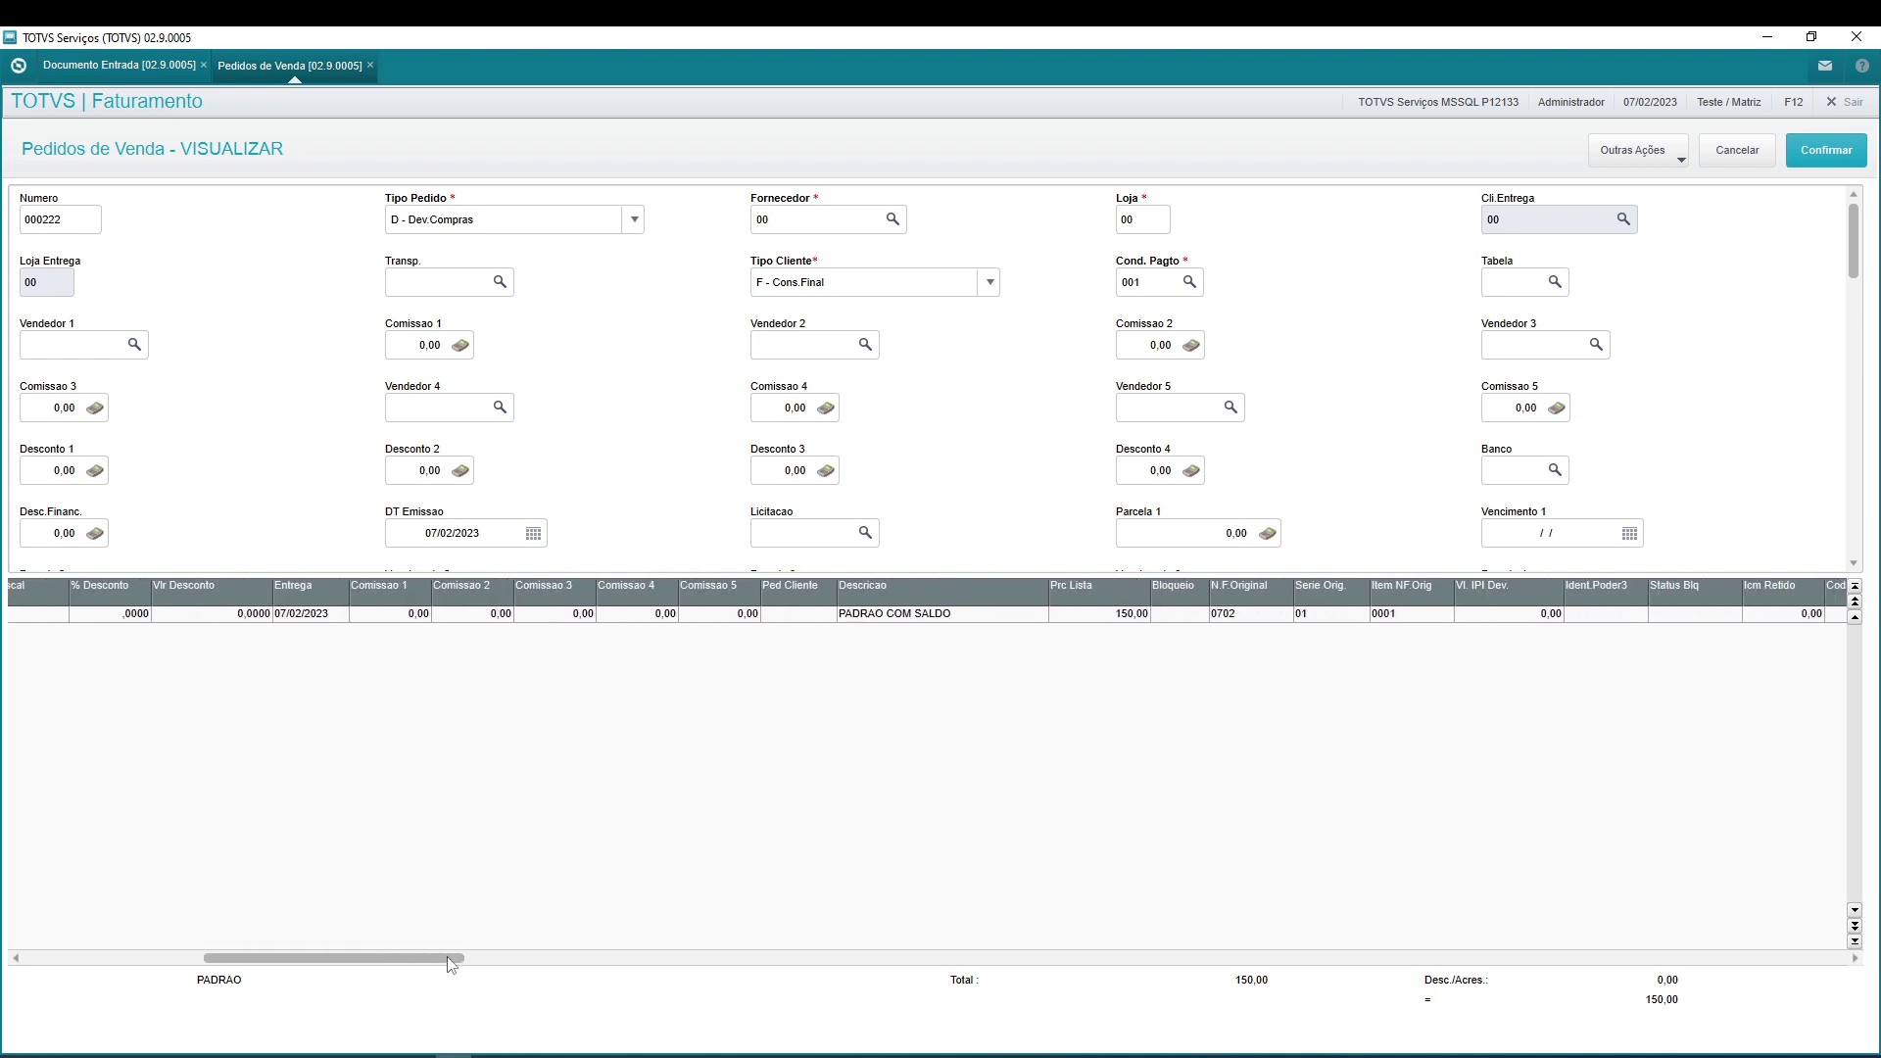
pyautogui.click(1419, 616)
pyautogui.click(1323, 614)
pyautogui.click(1259, 613)
pyautogui.click(1331, 615)
pyautogui.click(144, 69)
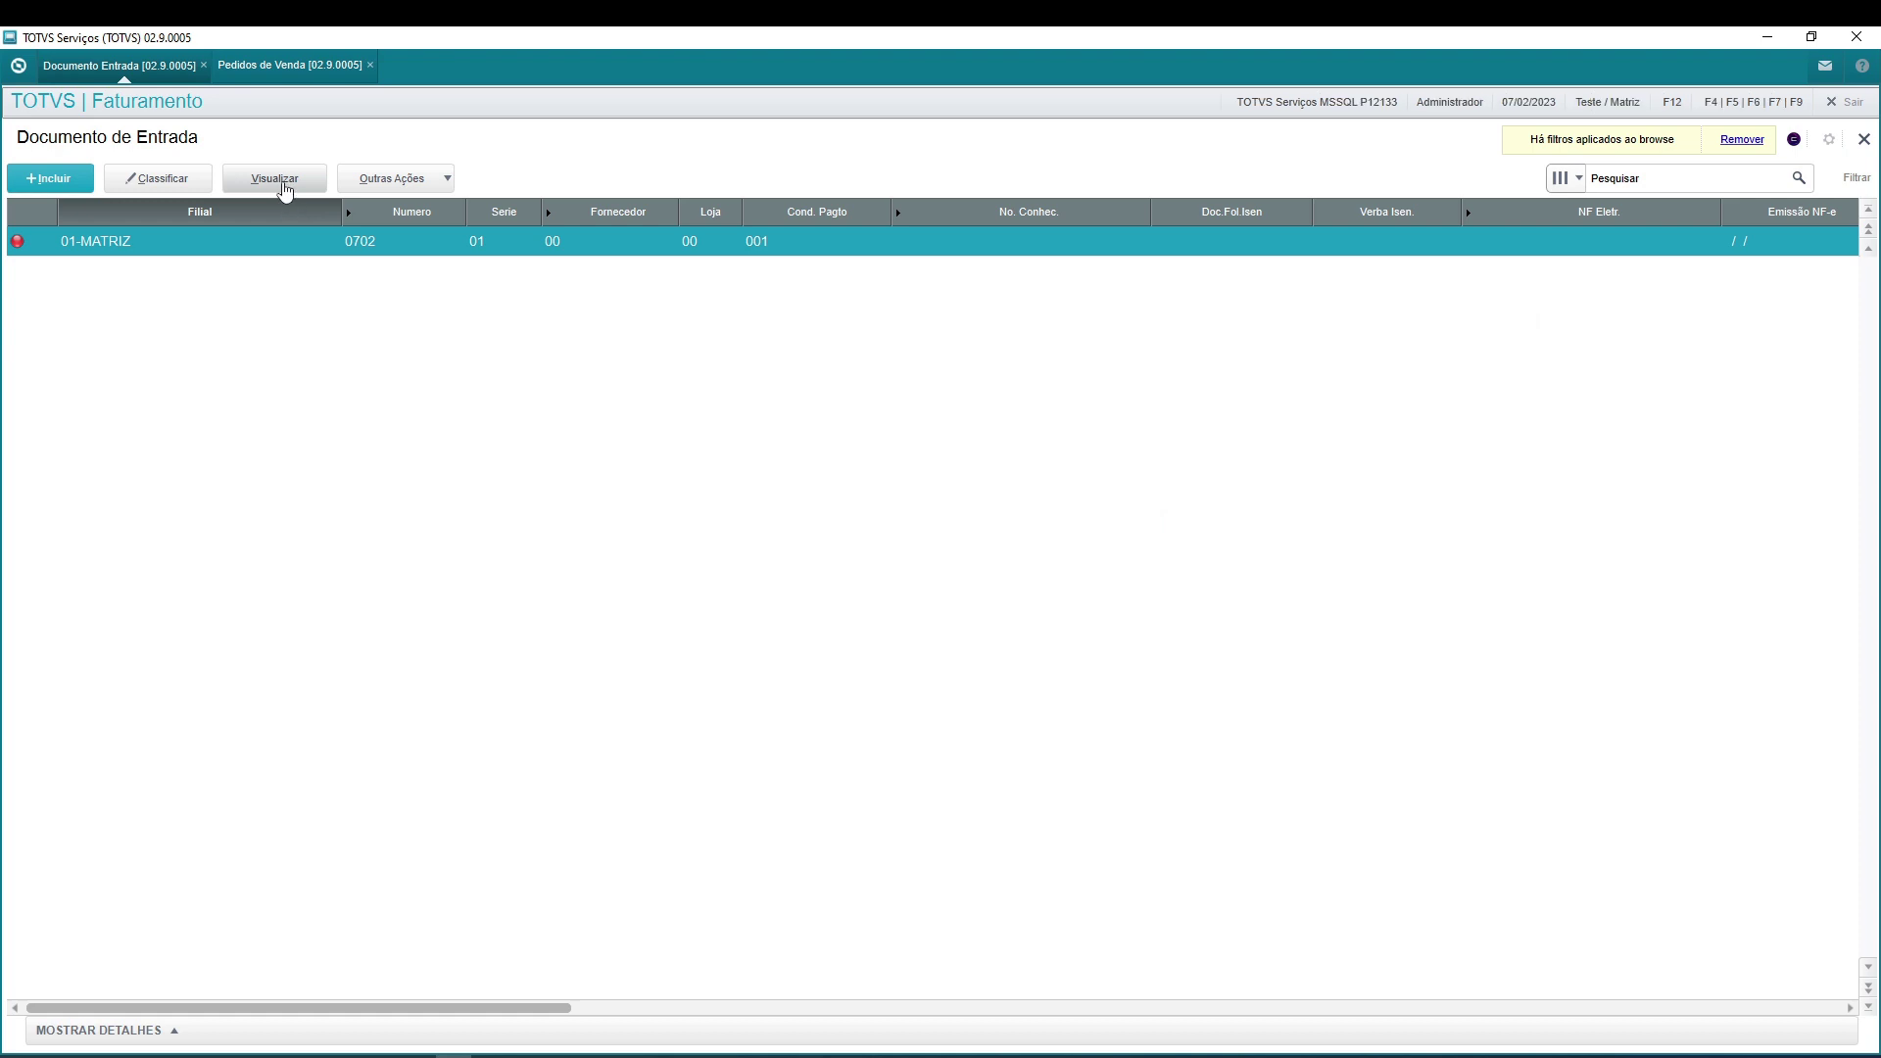
pyautogui.click(302, 69)
pyautogui.click(1732, 150)
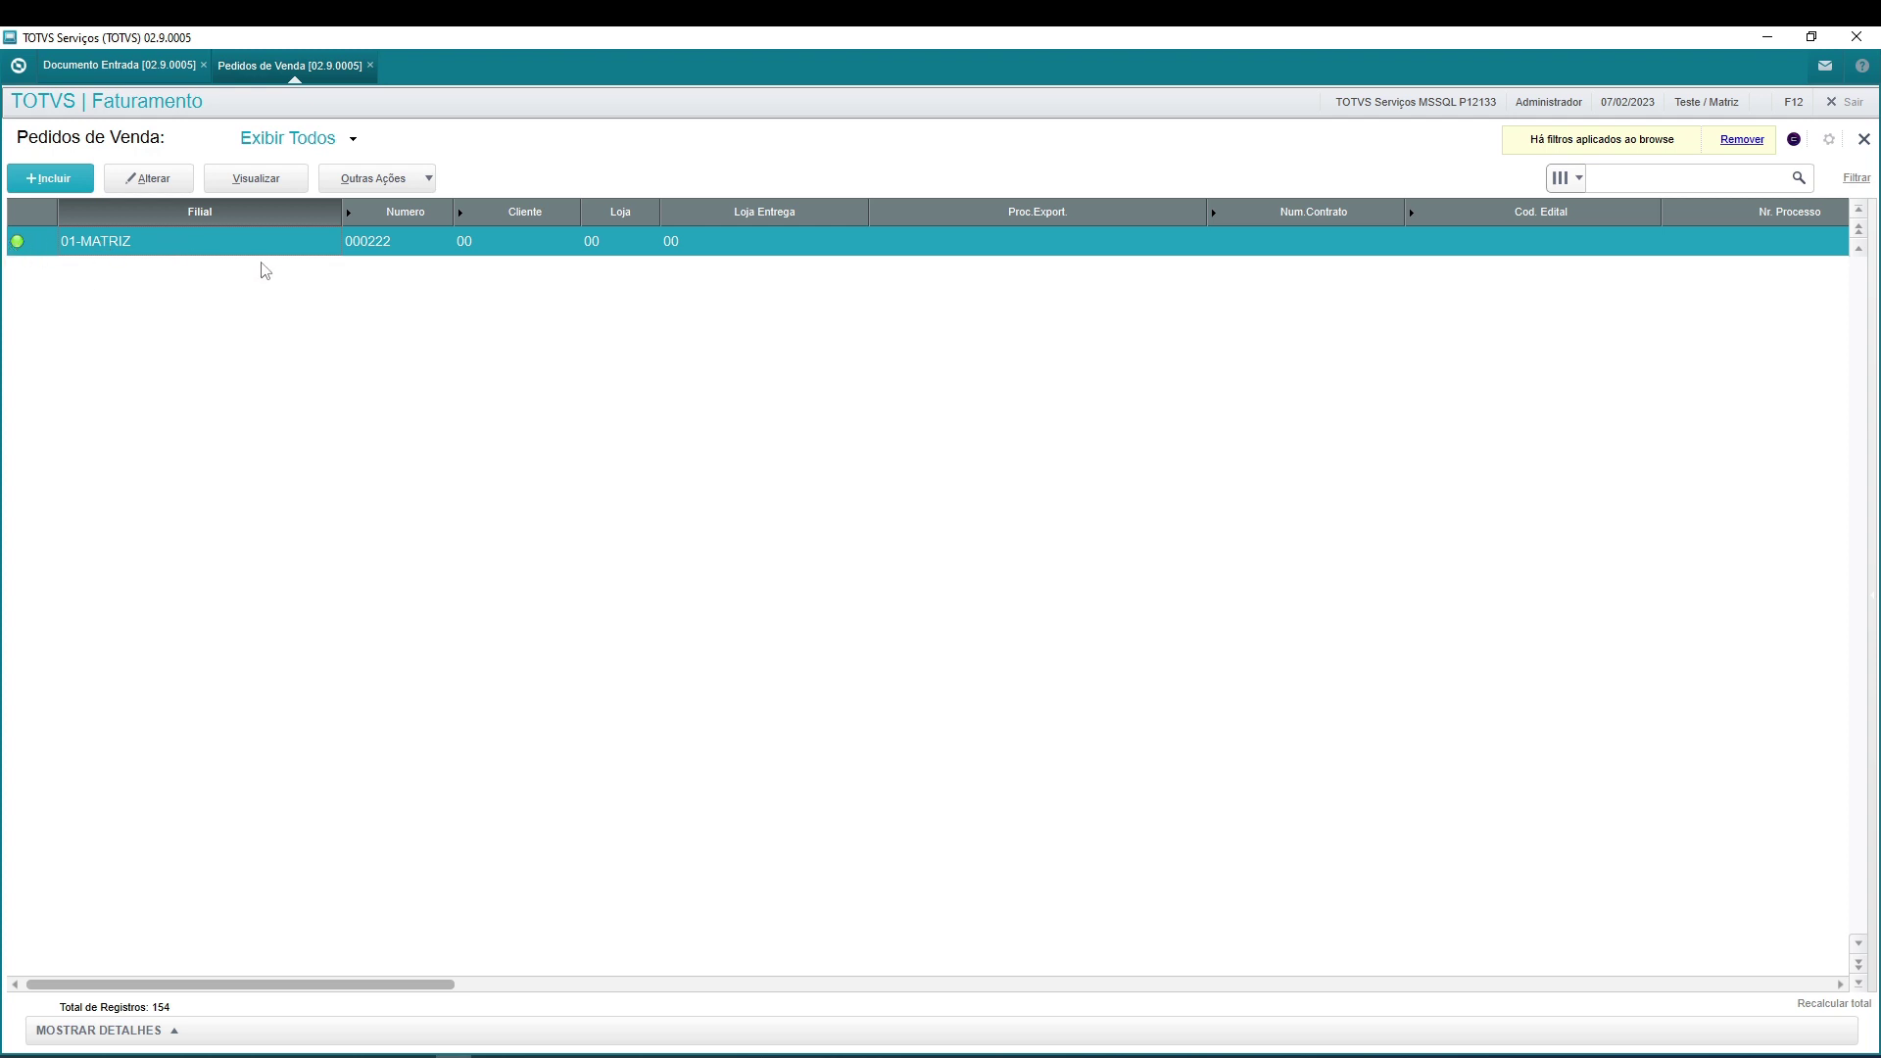
# Delete the filtered purchase-return sales order with Excluir.
pyautogui.click(380, 186)
pyautogui.moveTo(374, 217)
pyautogui.click(460, 224)
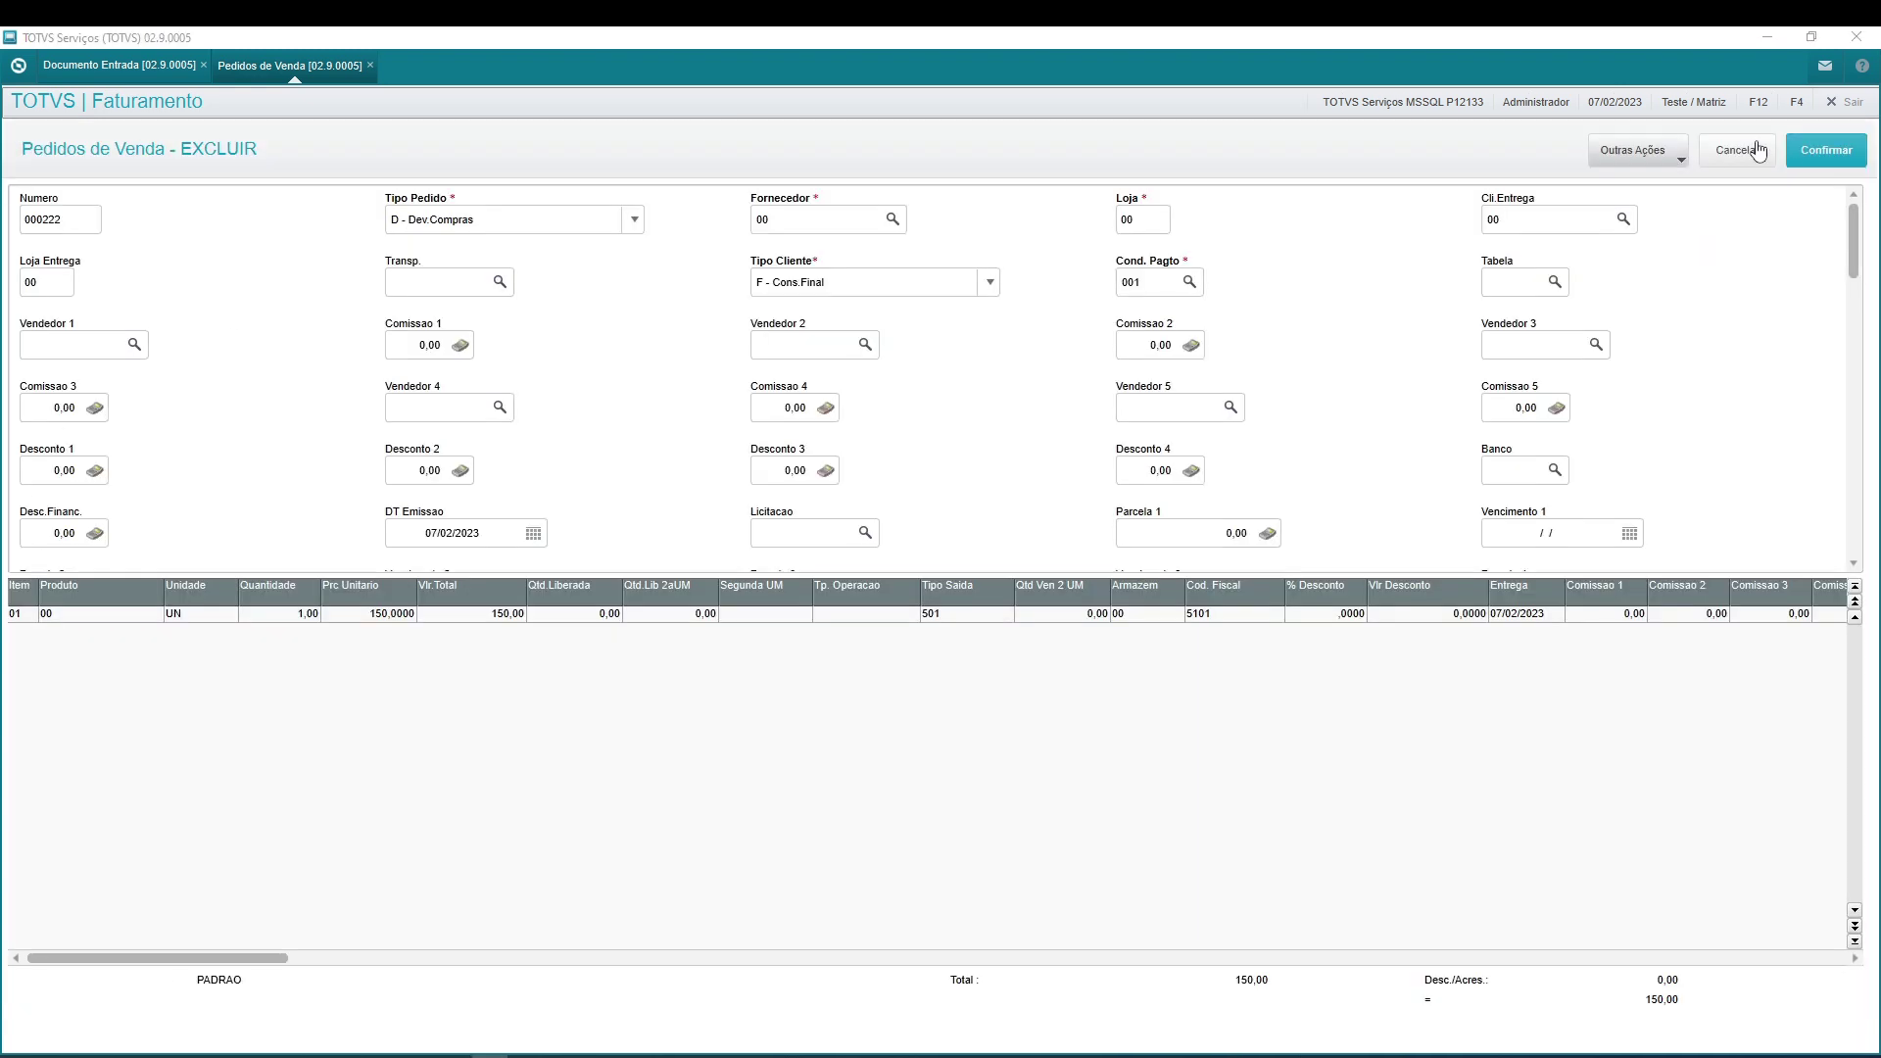
pyautogui.click(1828, 151)
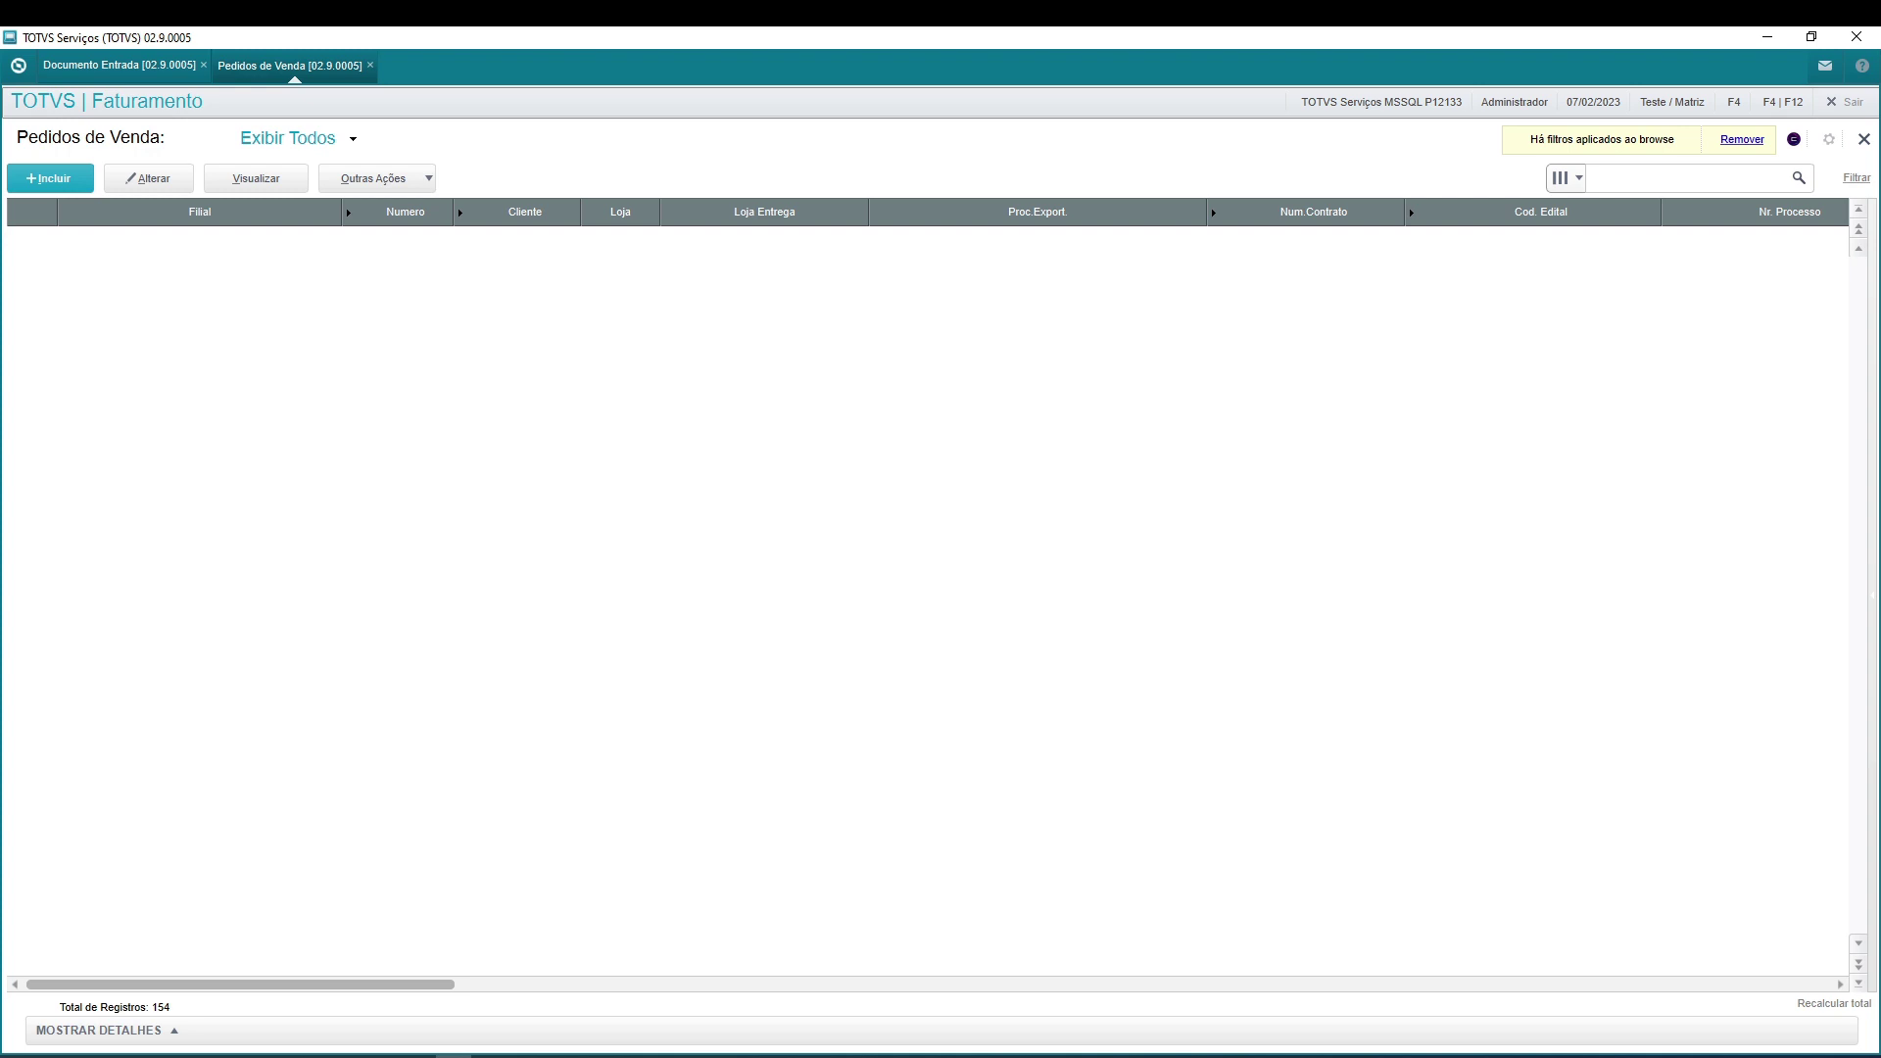
# Run the Retornar routine for branch 01 with supplier 00, store 00, entry date from 07/02/2023 and selection type Documento.
pyautogui.click(411, 181)
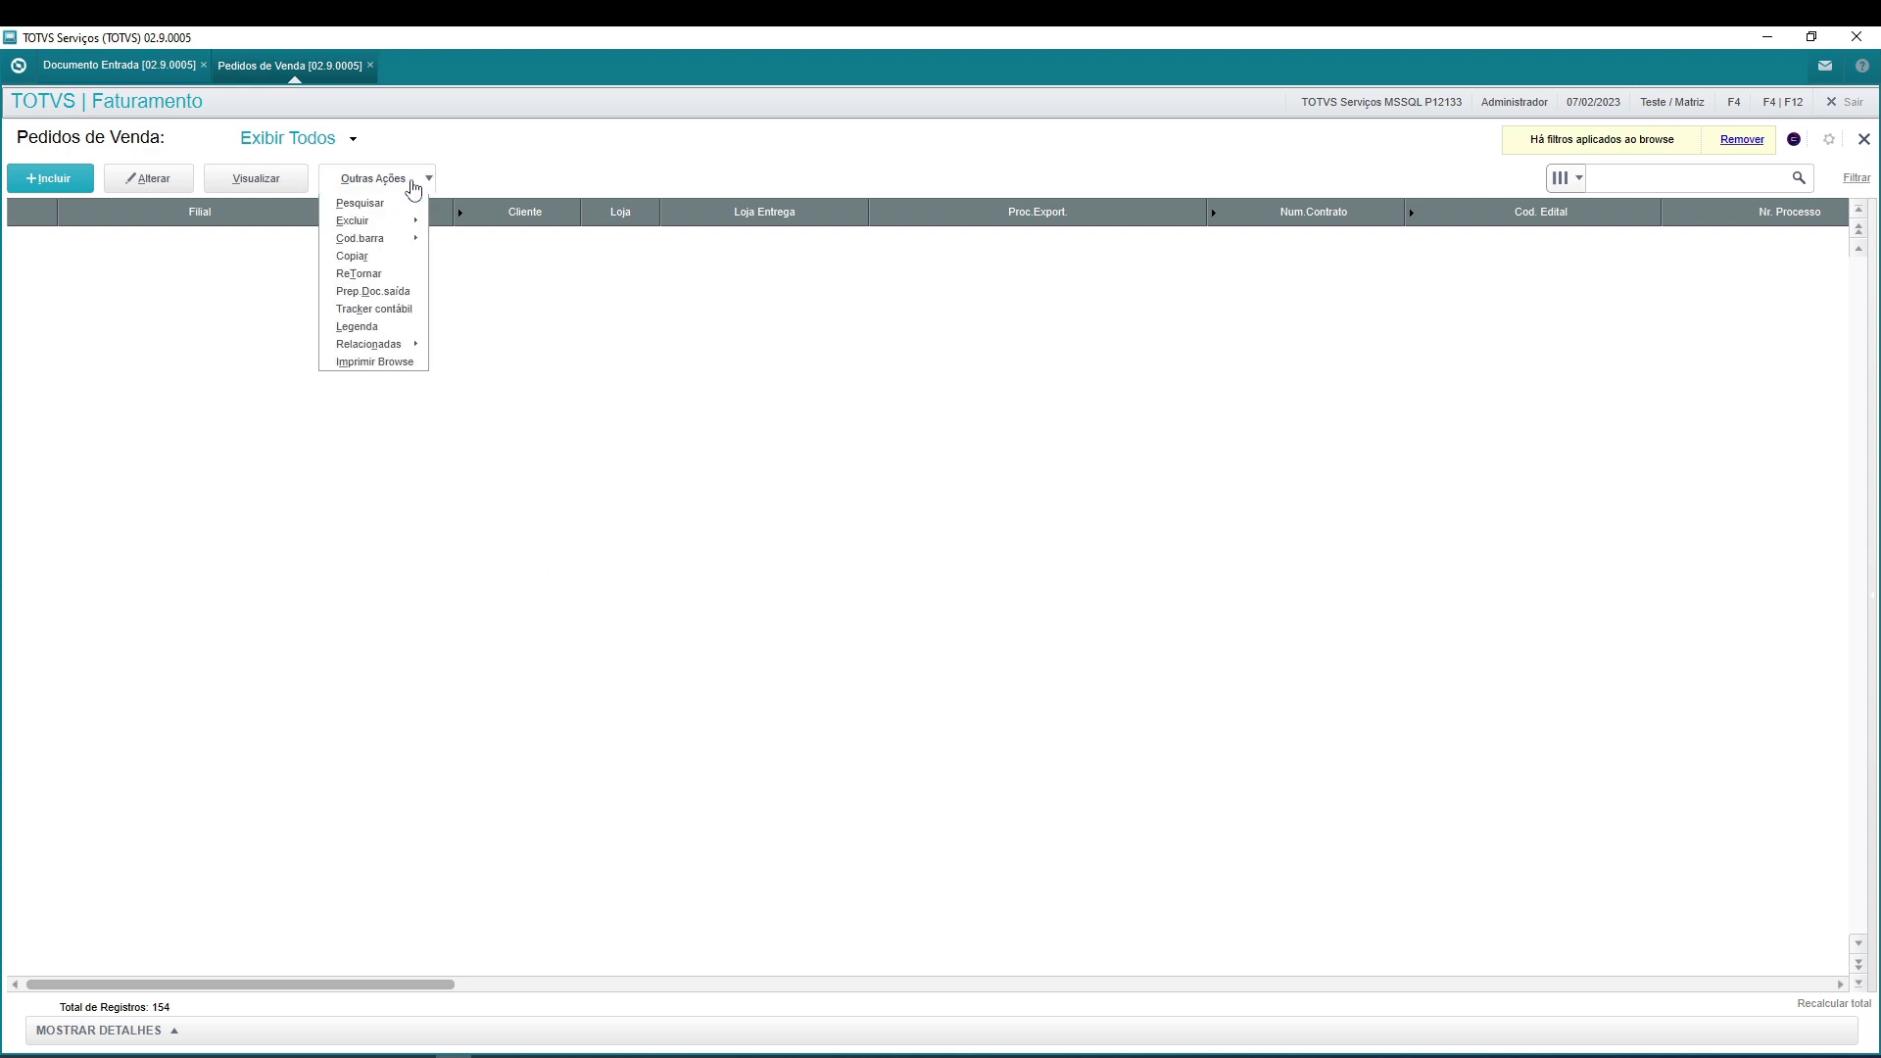
pyautogui.click(380, 291)
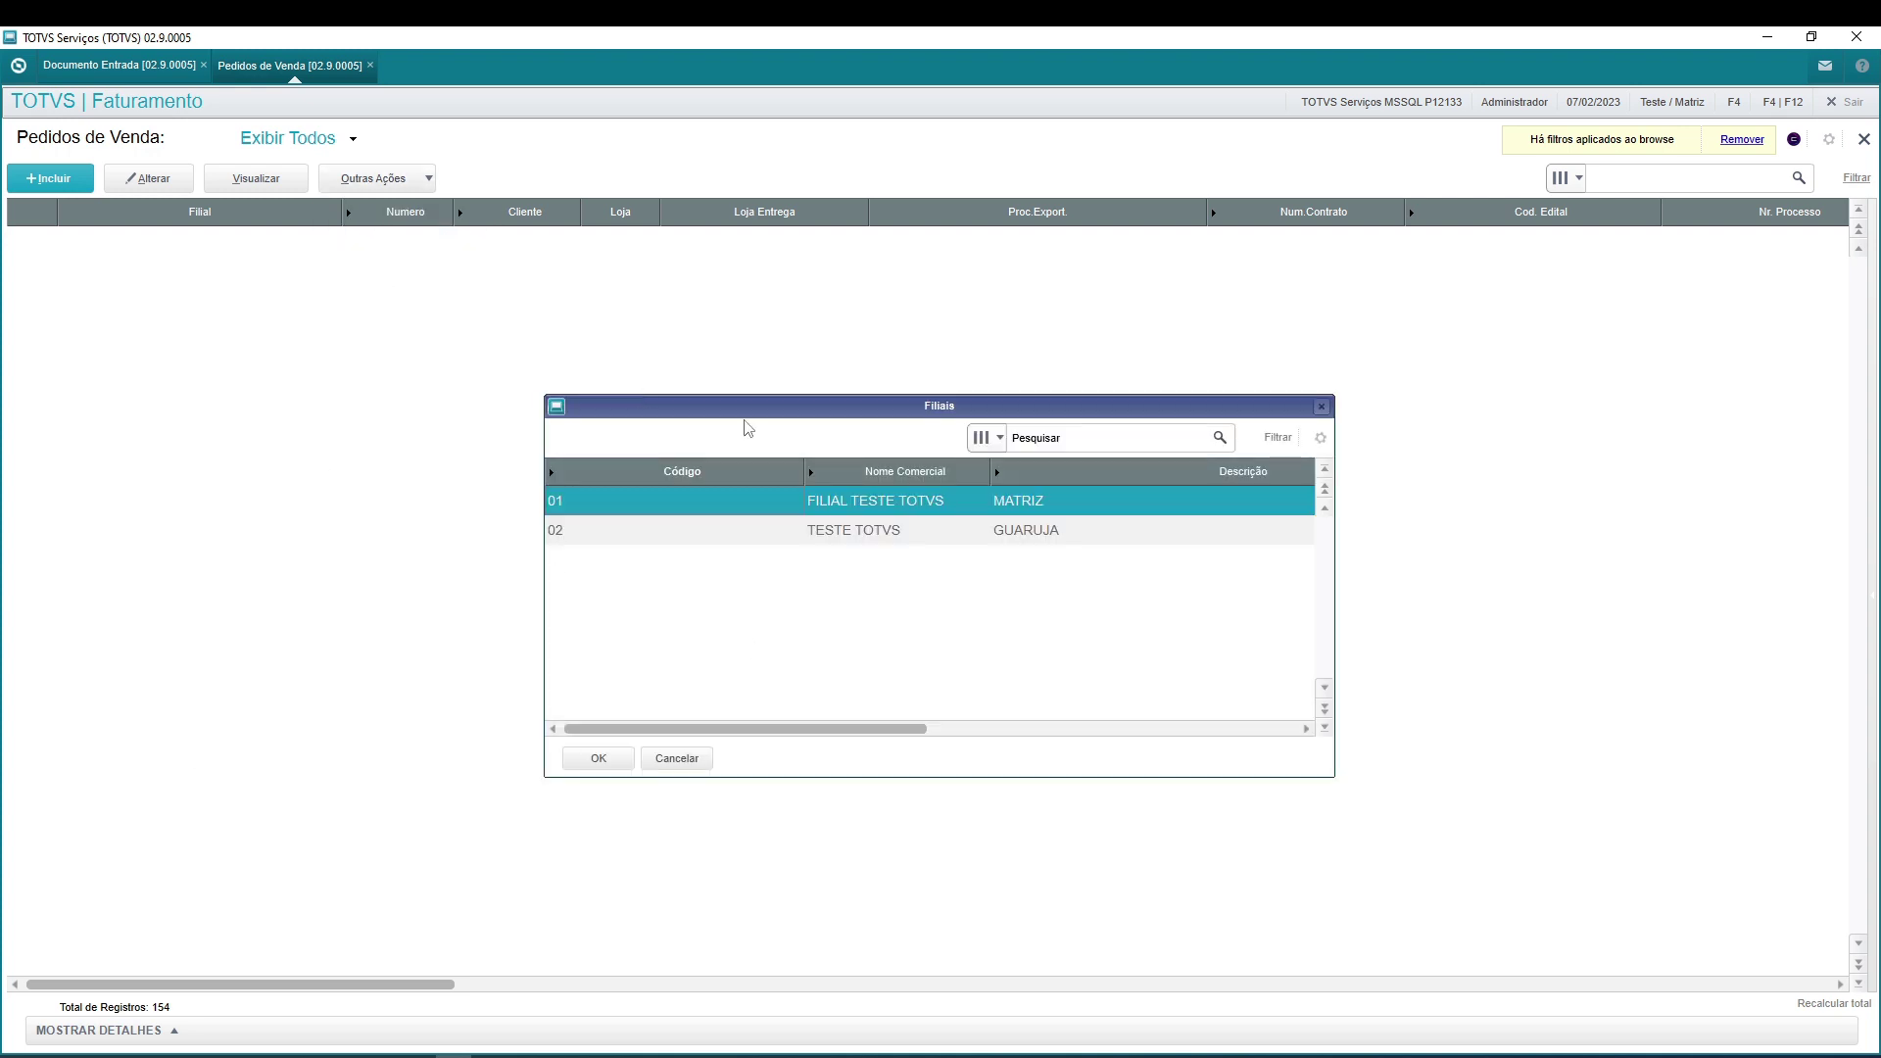
pyautogui.click(589, 761)
pyautogui.click(826, 554)
pyautogui.write('00')
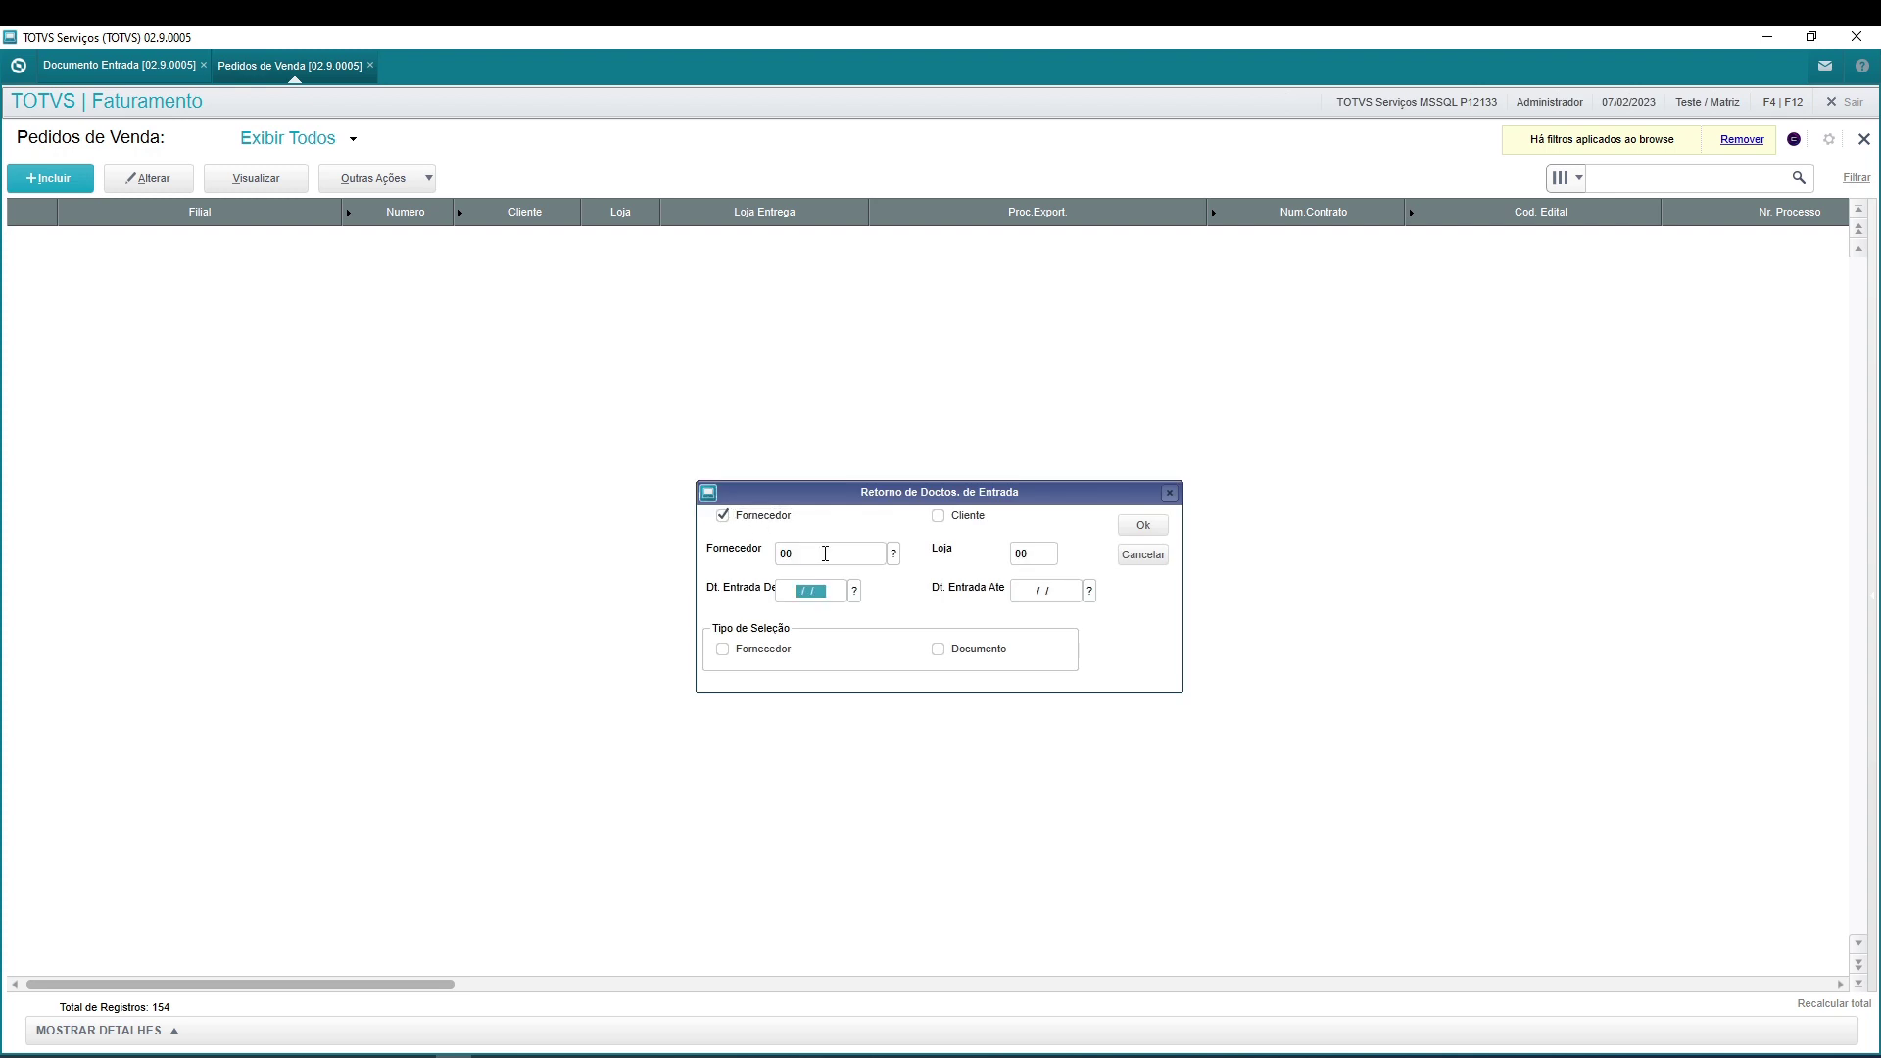
pyautogui.write('7022023')
pyautogui.press('Tab')
pyautogui.click(939, 649)
pyautogui.click(1141, 526)
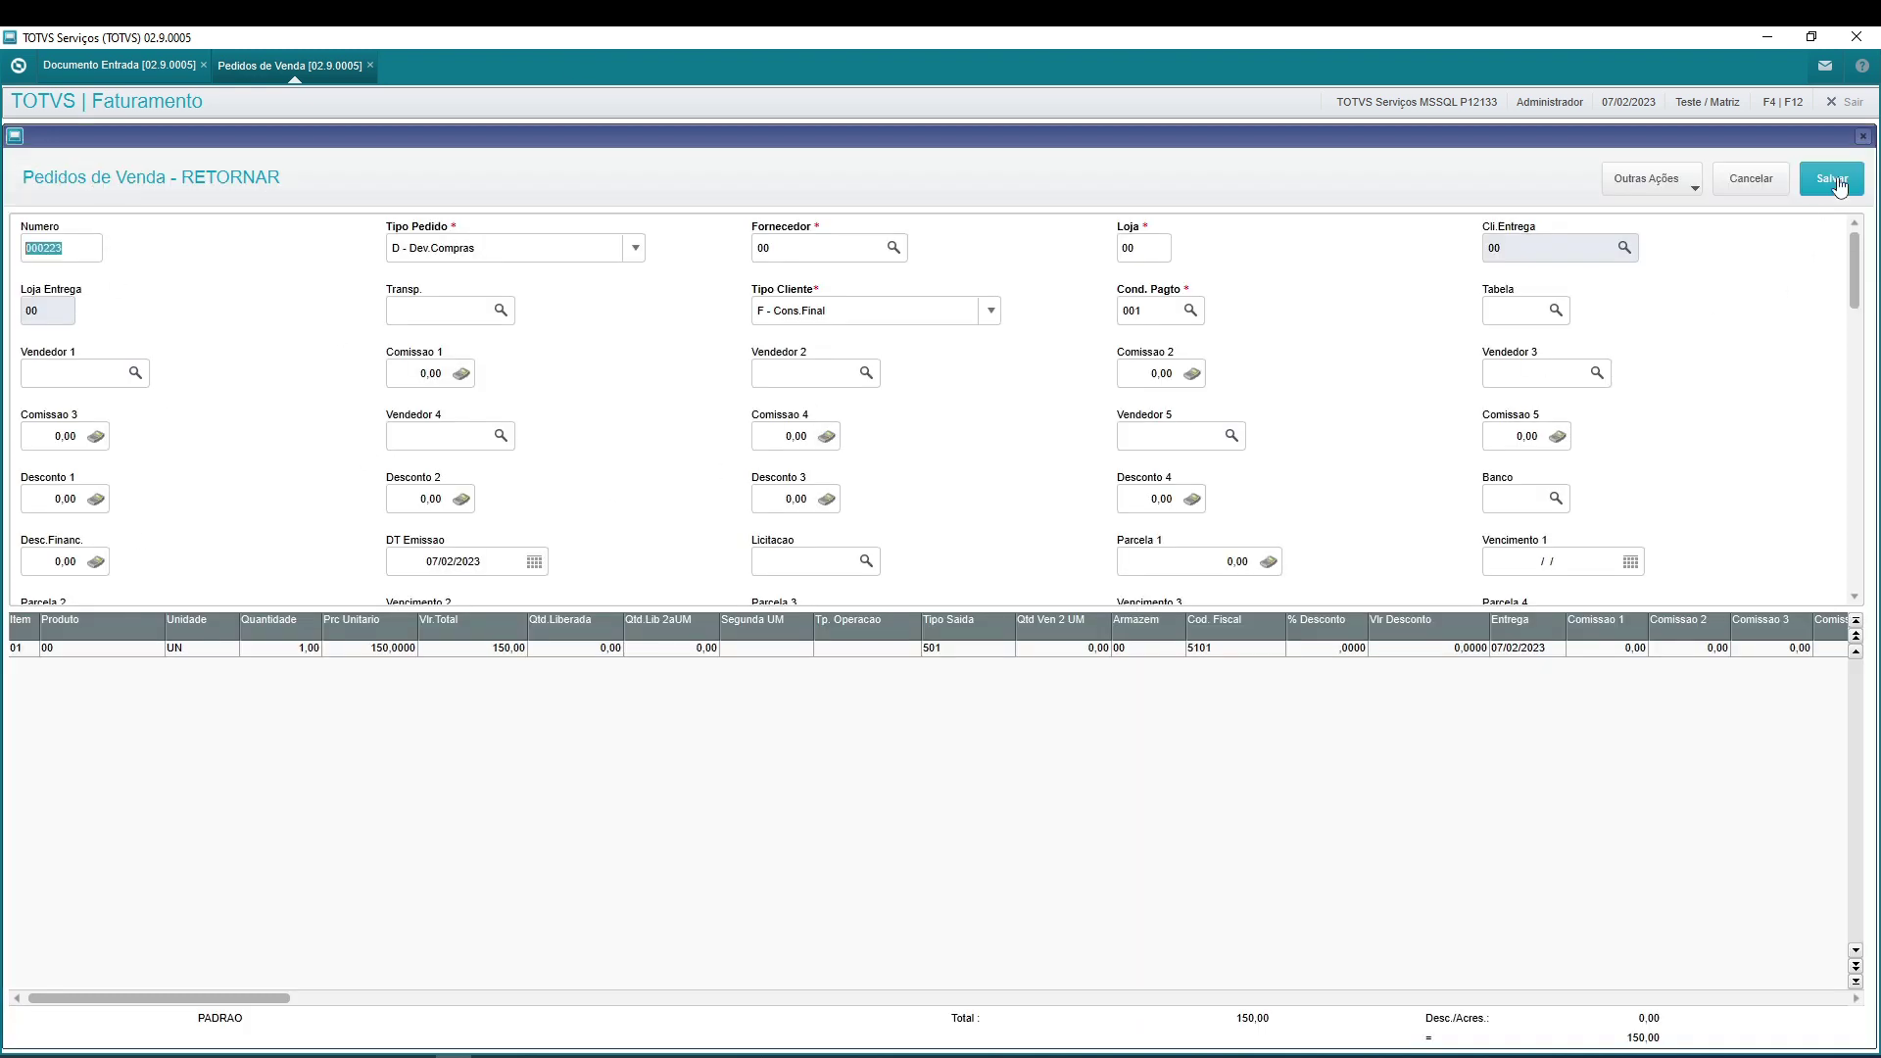
# Save the purchase-return sales order for entry document 0702 and close the list of entry documents for return.
pyautogui.click(1839, 189)
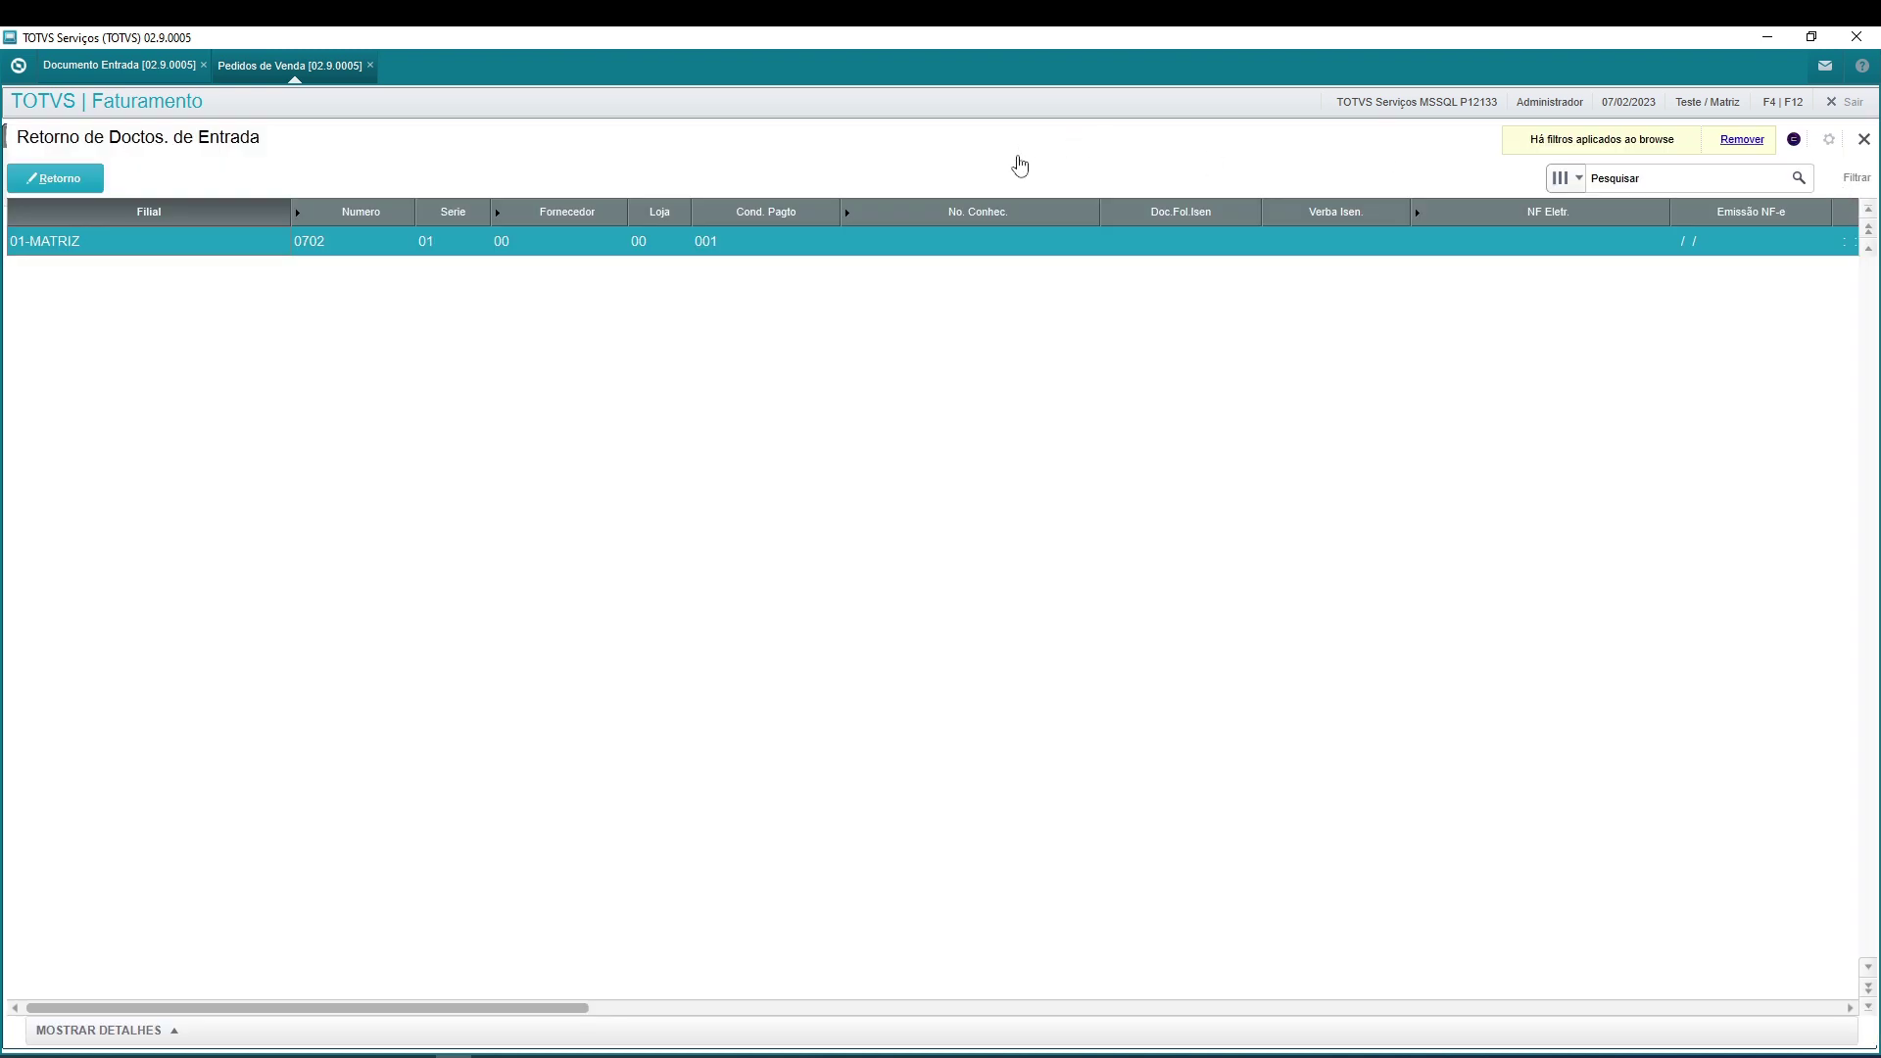
pyautogui.click(1865, 139)
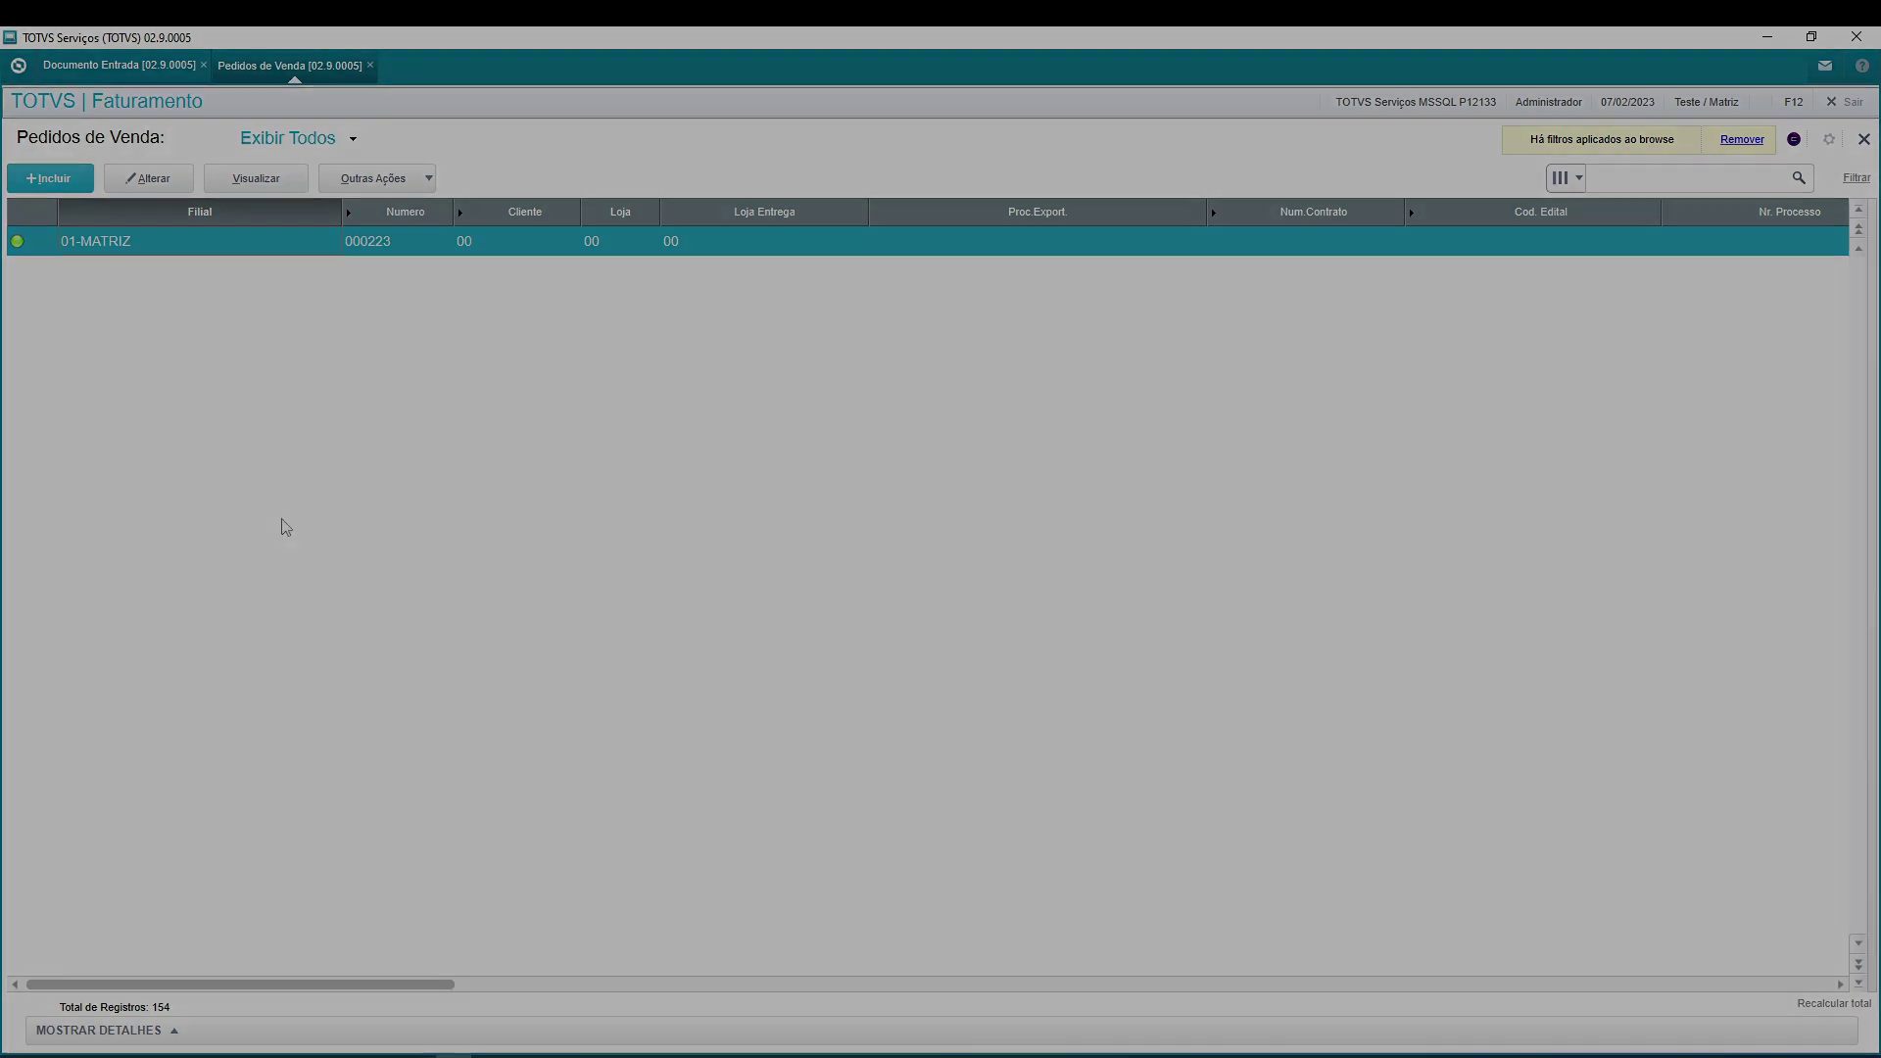